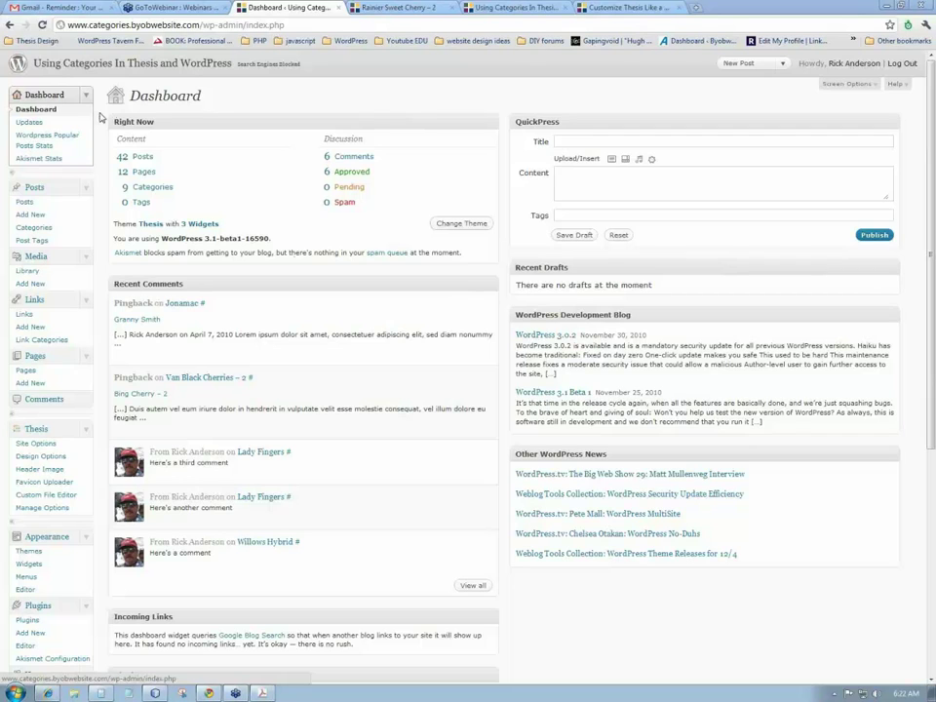
# - Open Thesis Site Options and expand the Title Tag Settings explanation
pyautogui.click(34, 444)
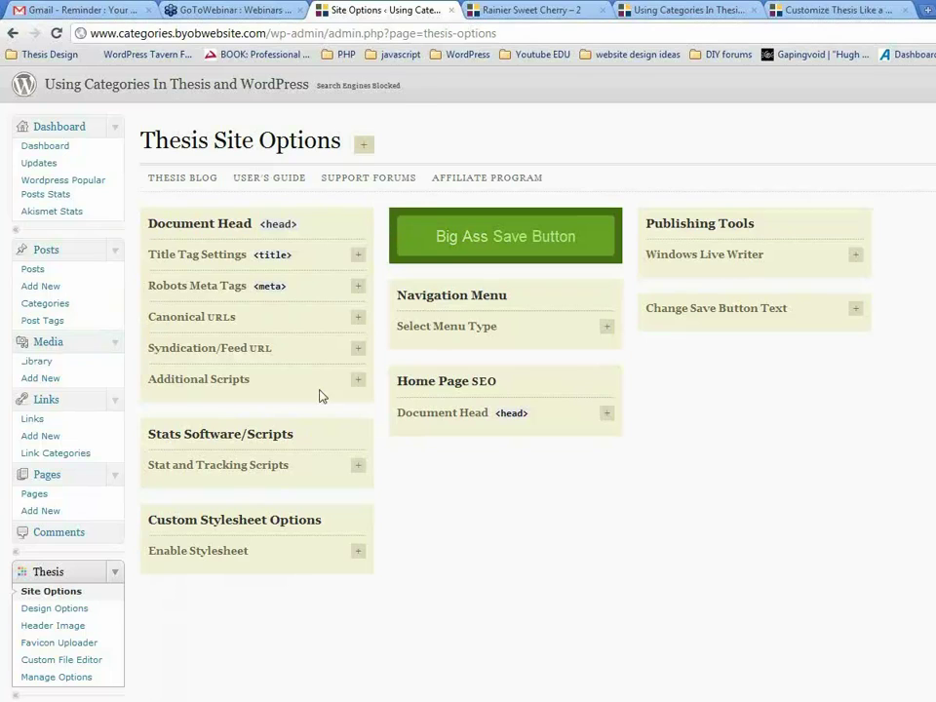
pyautogui.click(357, 254)
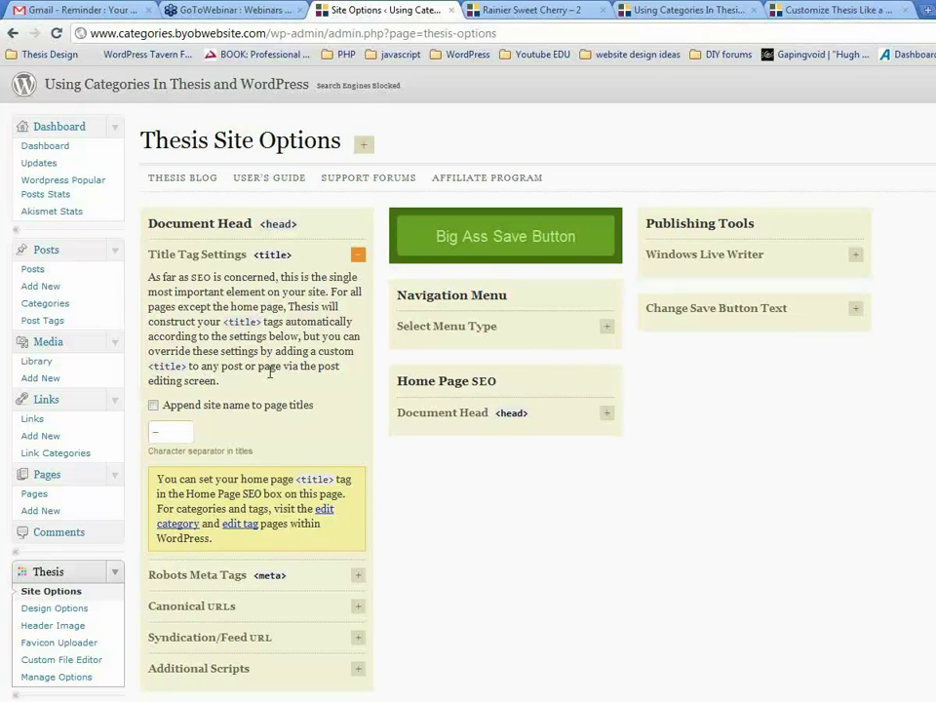
# - Swap Title Tag Settings for Robots Meta Tags, showing the per-page-type Noindex options
pyautogui.click(358, 254)
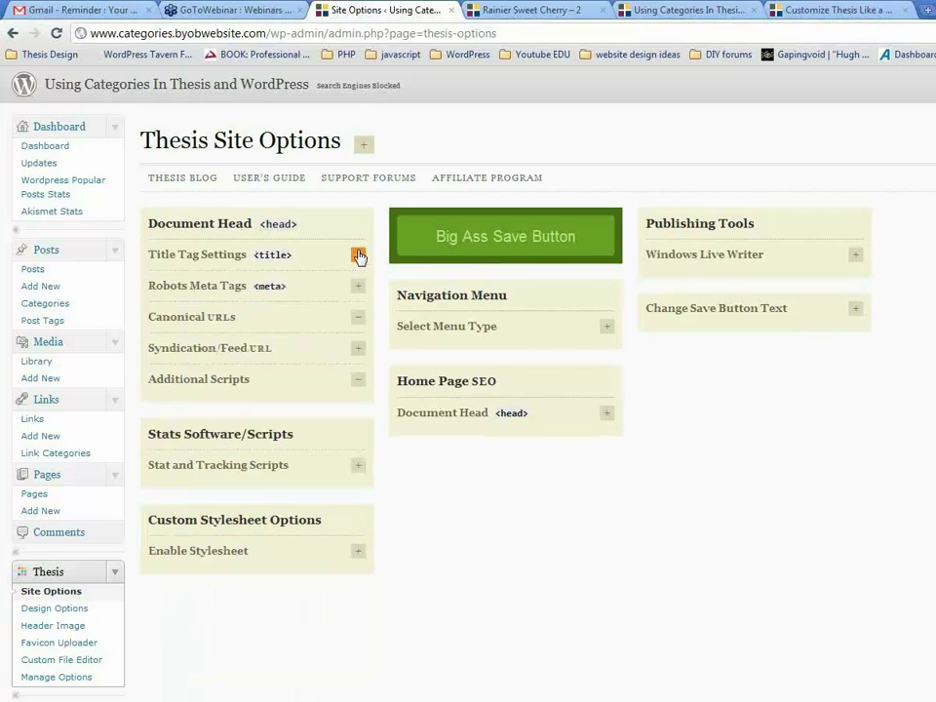
pyautogui.click(358, 286)
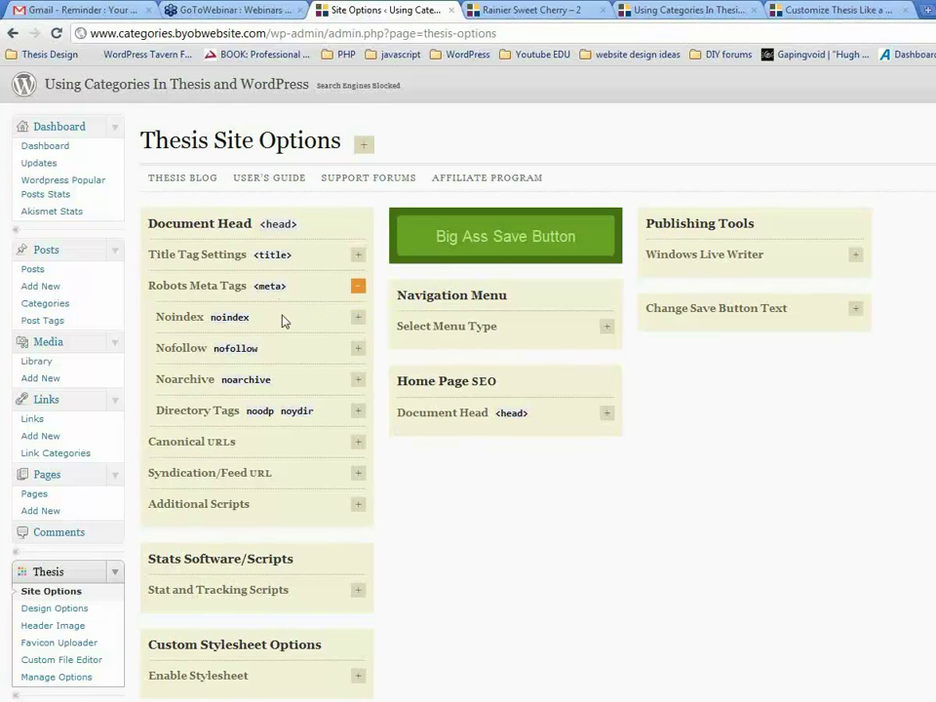
pyautogui.click(358, 318)
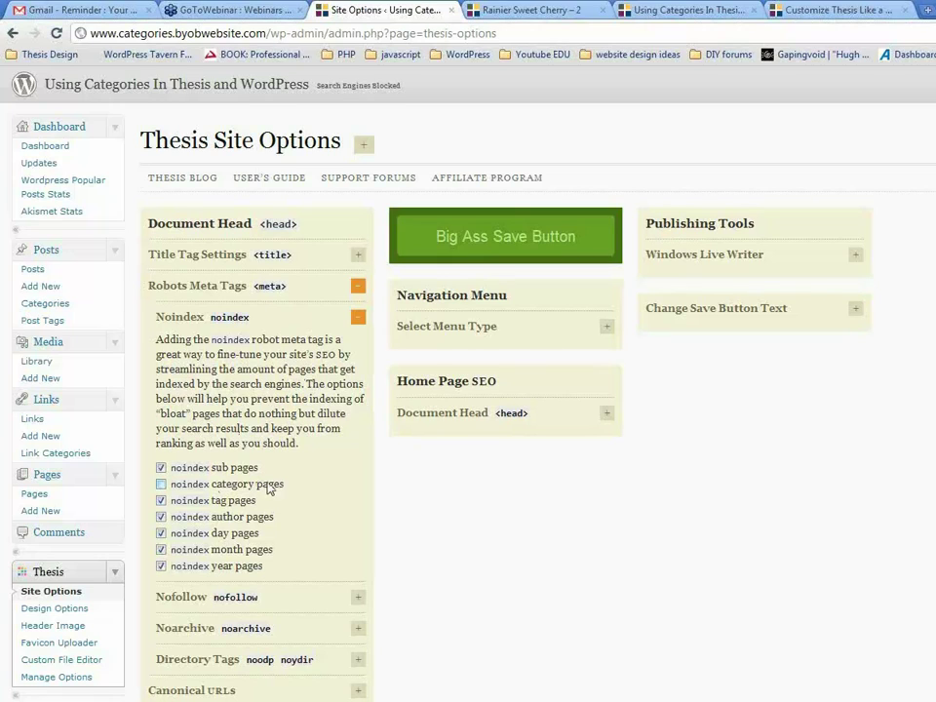
# - Hide the Noindex options and look over the Nofollow settings
pyautogui.click(359, 322)
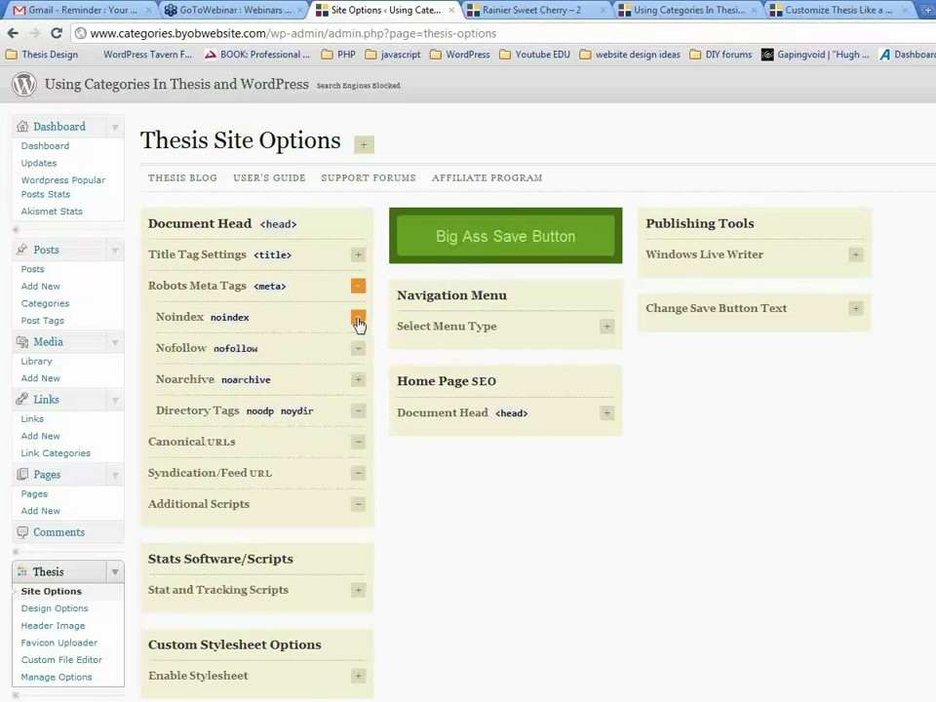
pyautogui.click(358, 351)
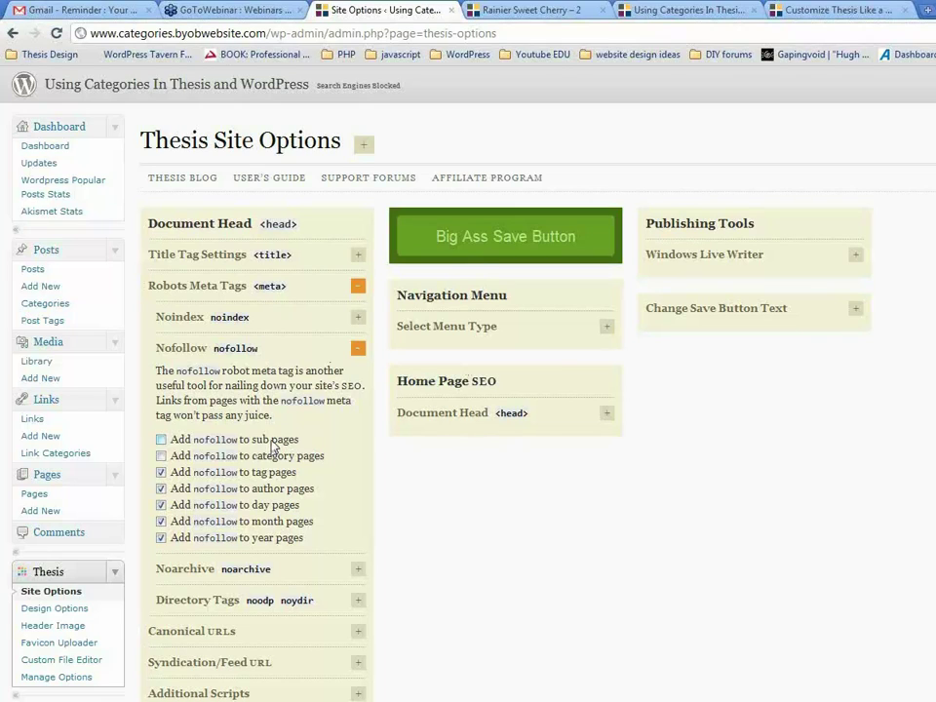
pyautogui.click(360, 351)
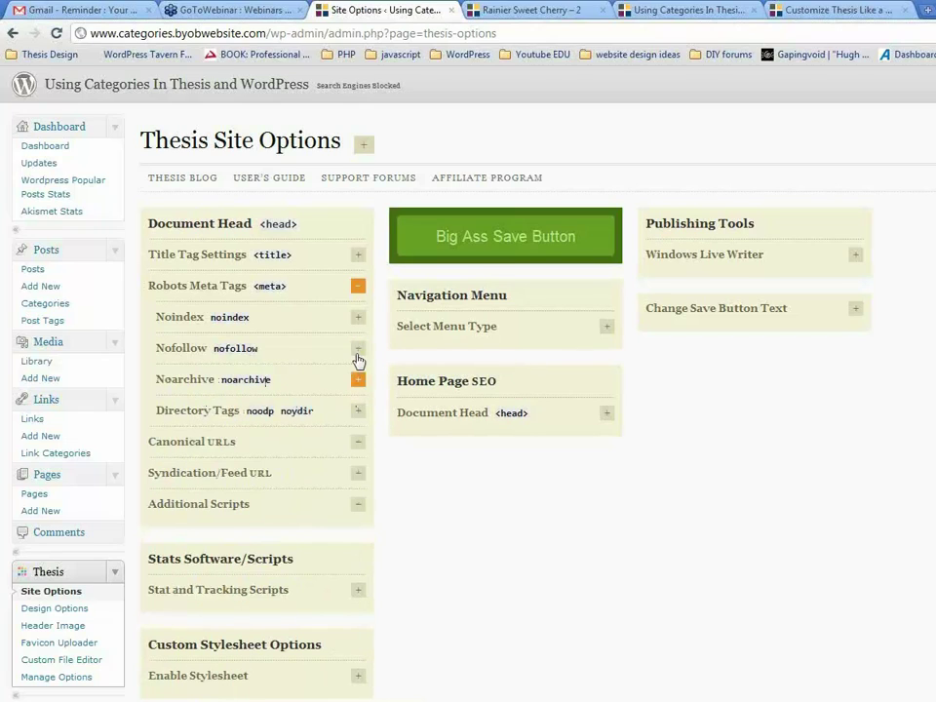
pyautogui.click(358, 351)
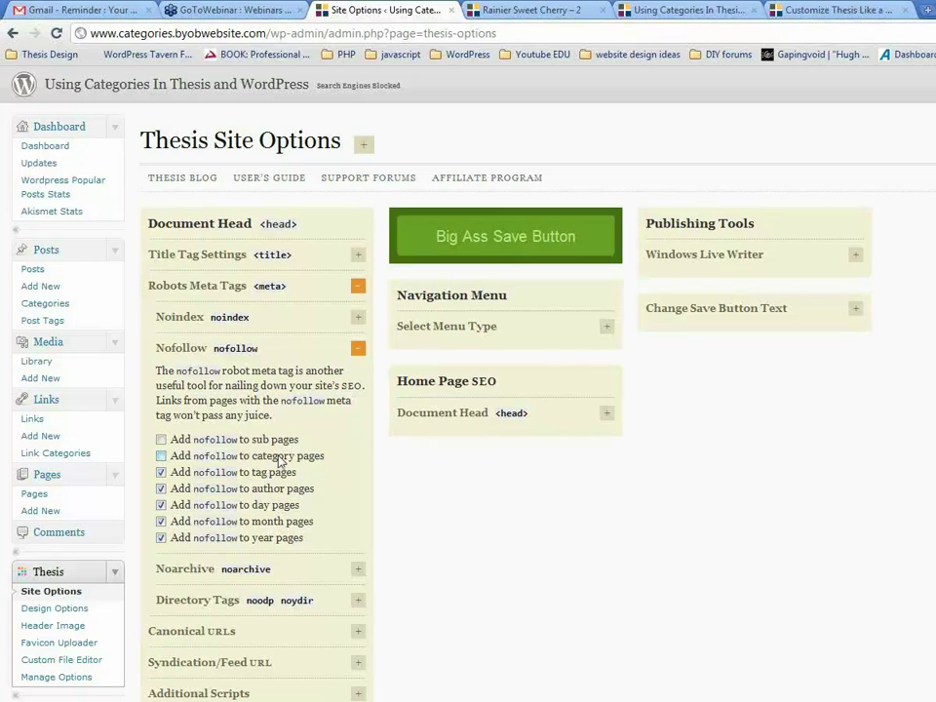
pyautogui.click(358, 348)
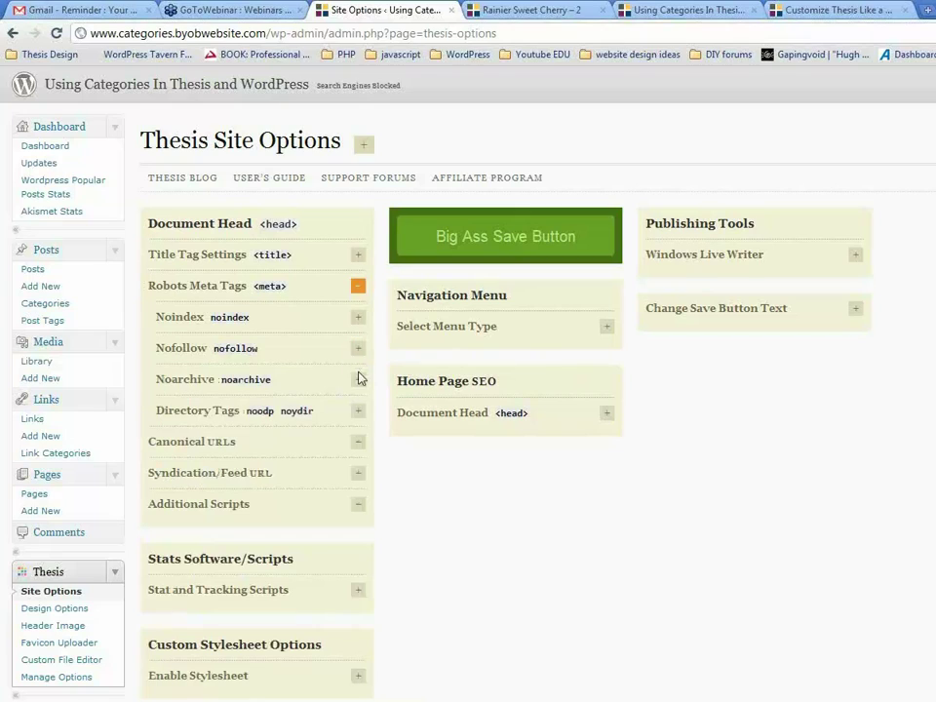
# - Check the unchecked Noarchive options, then show Directory Tags with noodp and noydir enabled
pyautogui.click(357, 379)
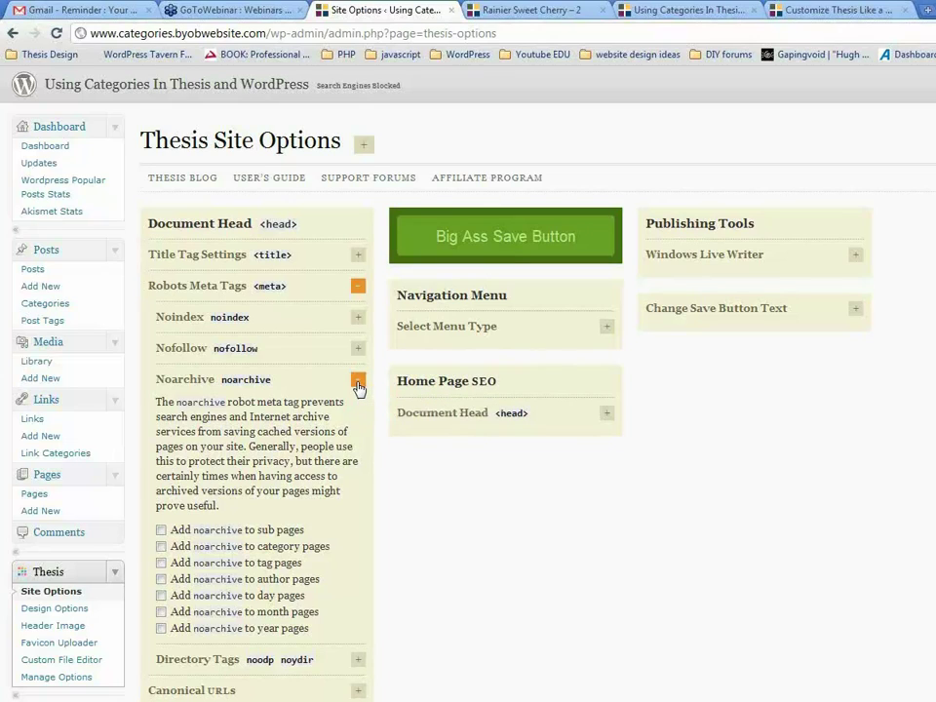
pyautogui.click(358, 381)
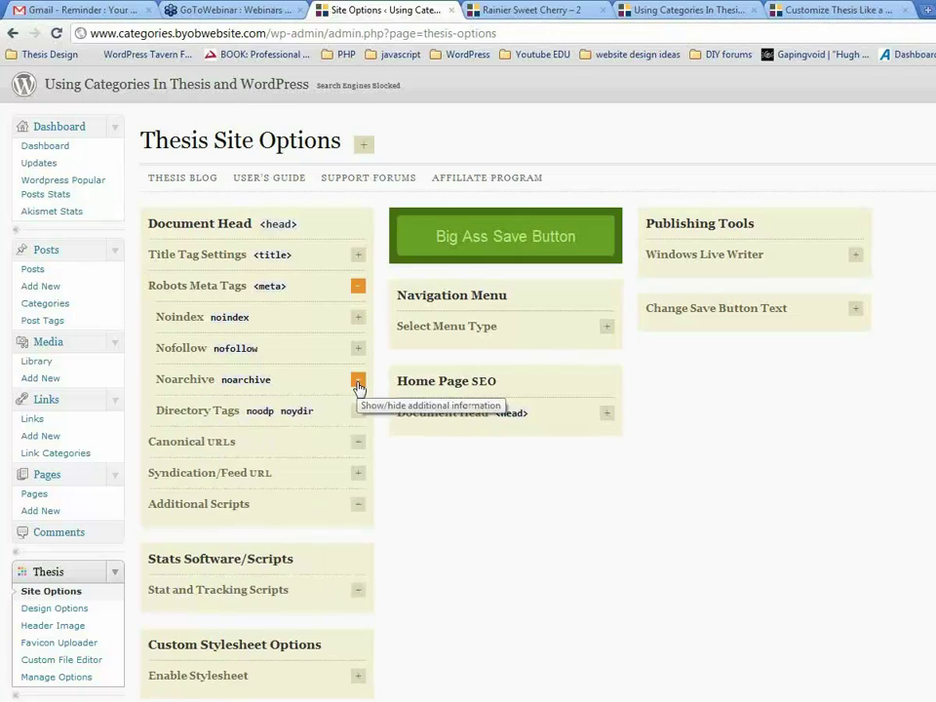
pyautogui.click(358, 411)
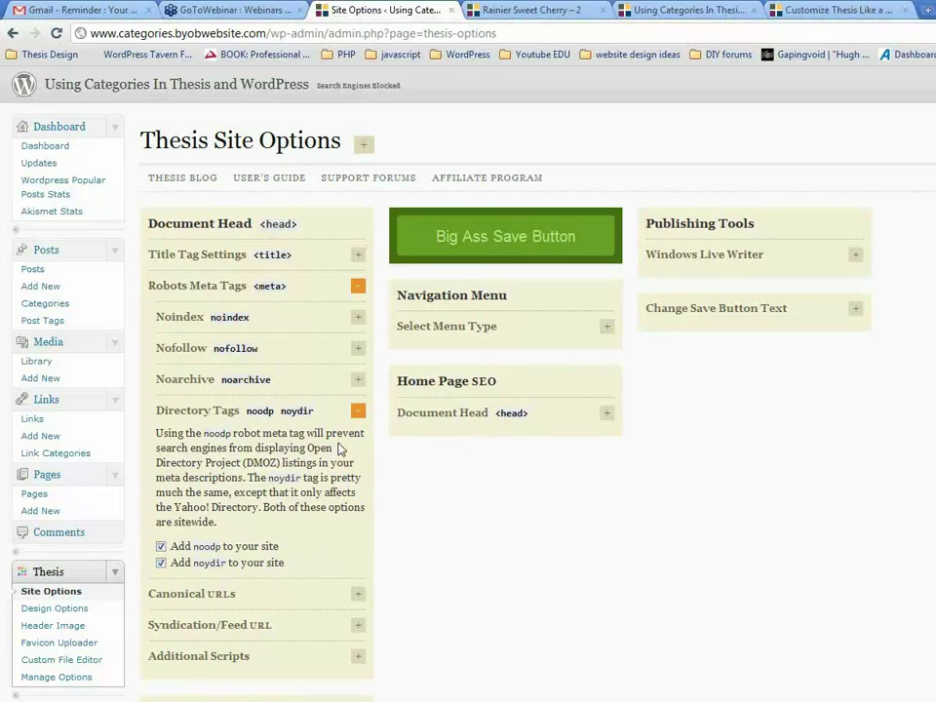
# - Collapse Directory Tags and show Canonical URLs, which are enabled for the site
pyautogui.click(359, 413)
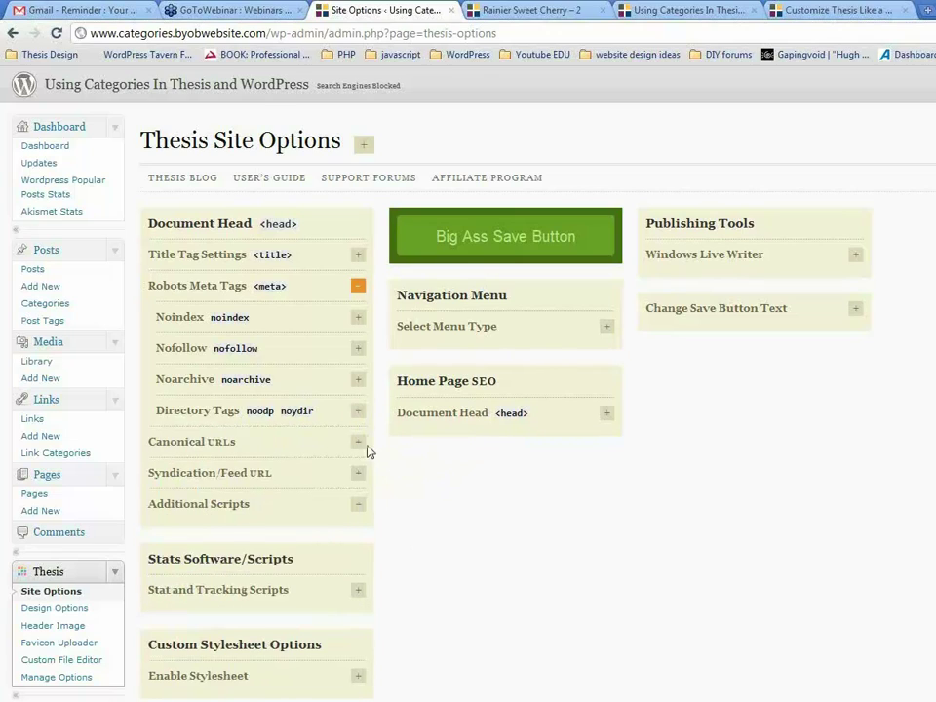
pyautogui.click(358, 442)
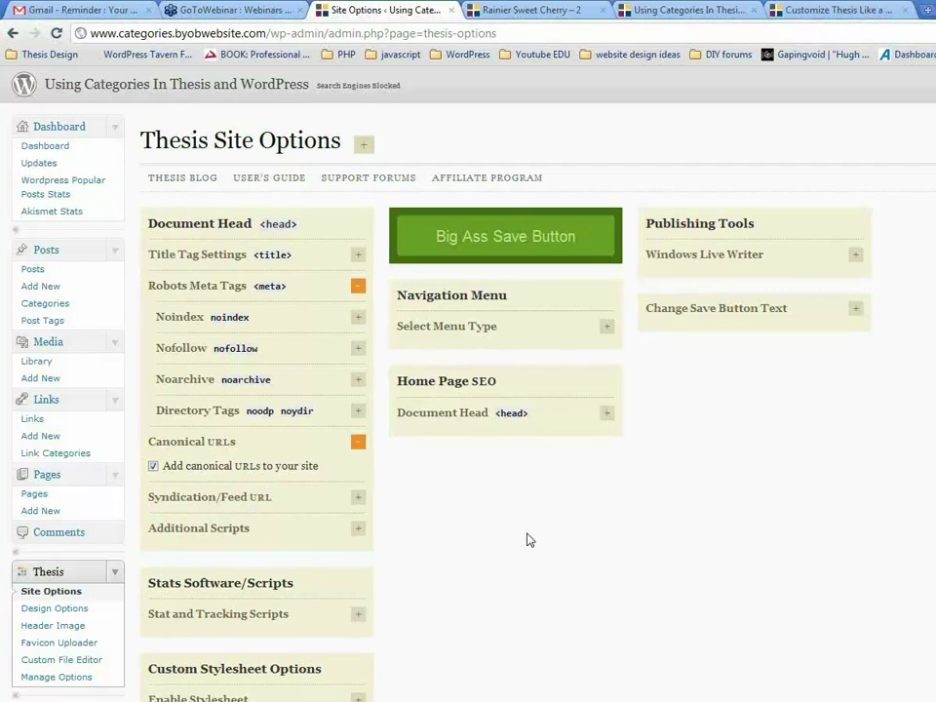
pyautogui.click(607, 414)
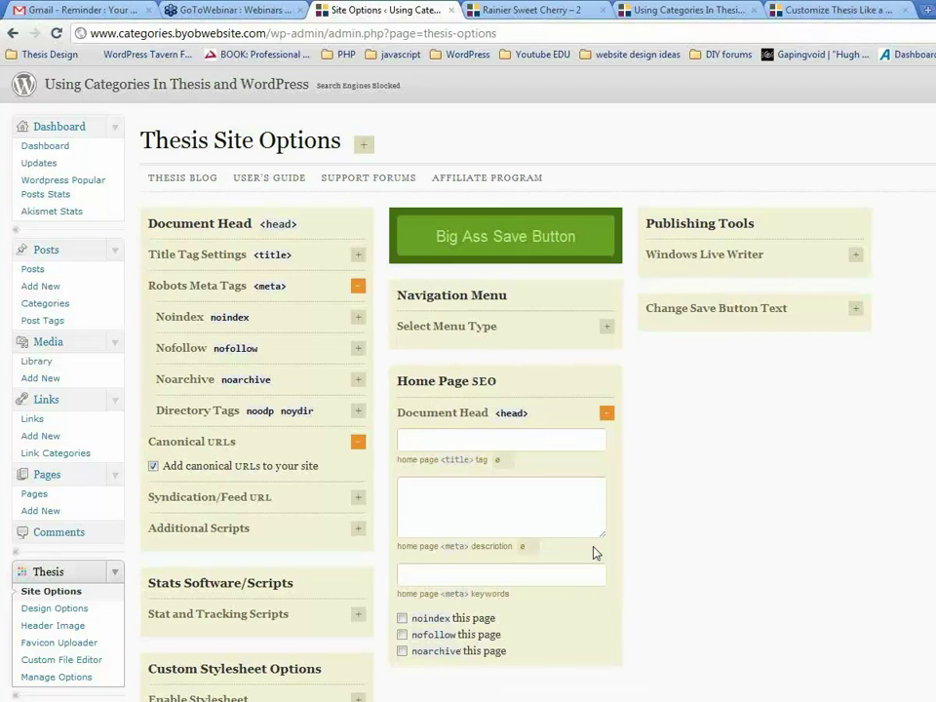
pyautogui.click(606, 416)
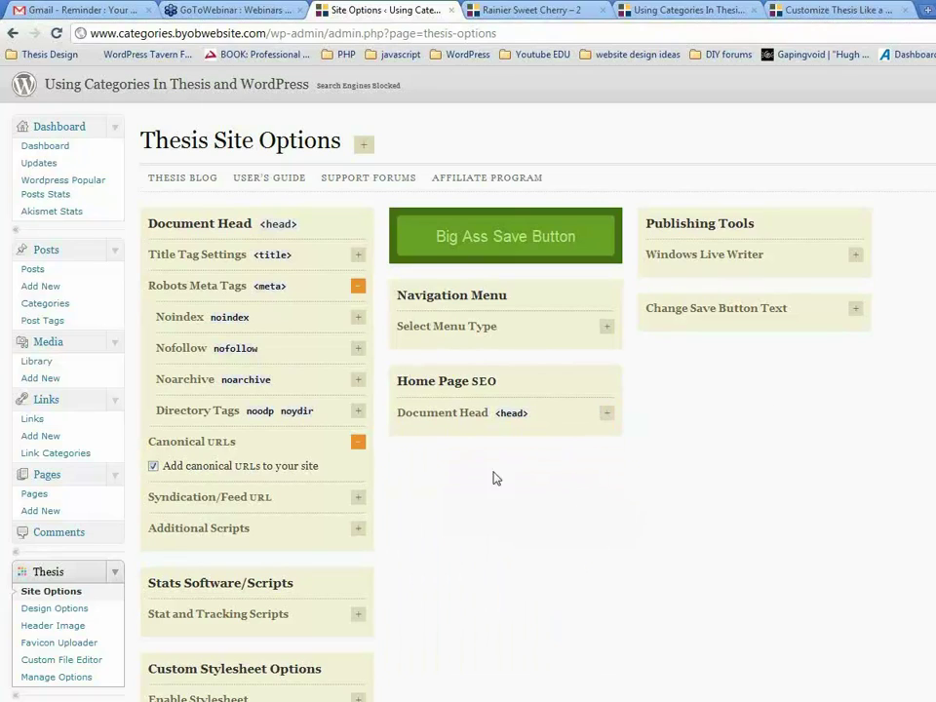
# - Edit the Home page and show its empty SEO custom title and meta description fields
pyautogui.click(33, 495)
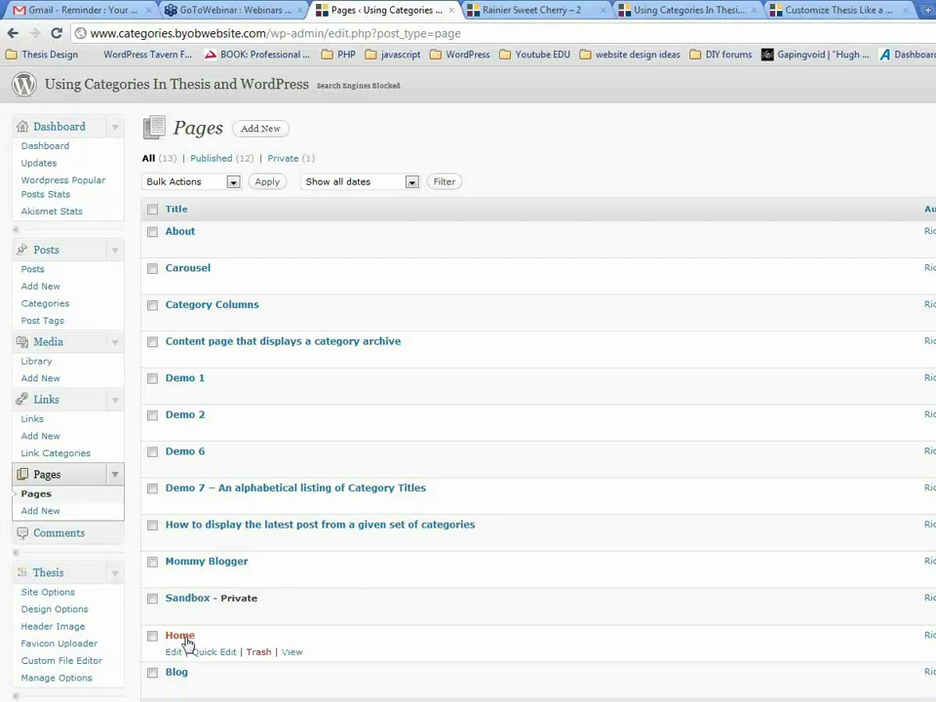
pyautogui.moveTo(172, 652)
pyautogui.click(173, 652)
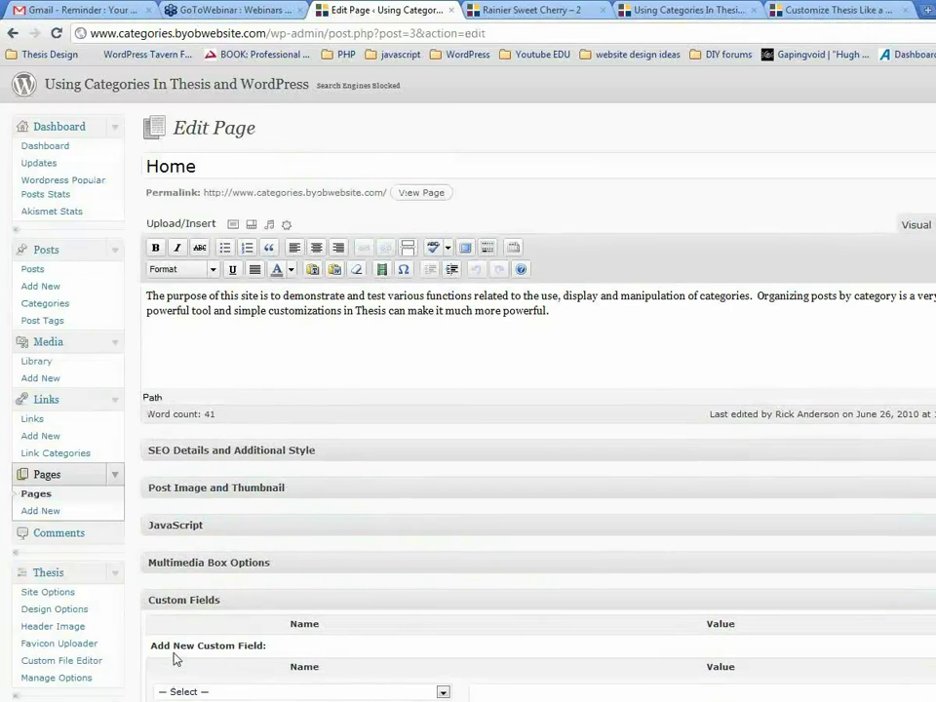
pyautogui.click(926, 454)
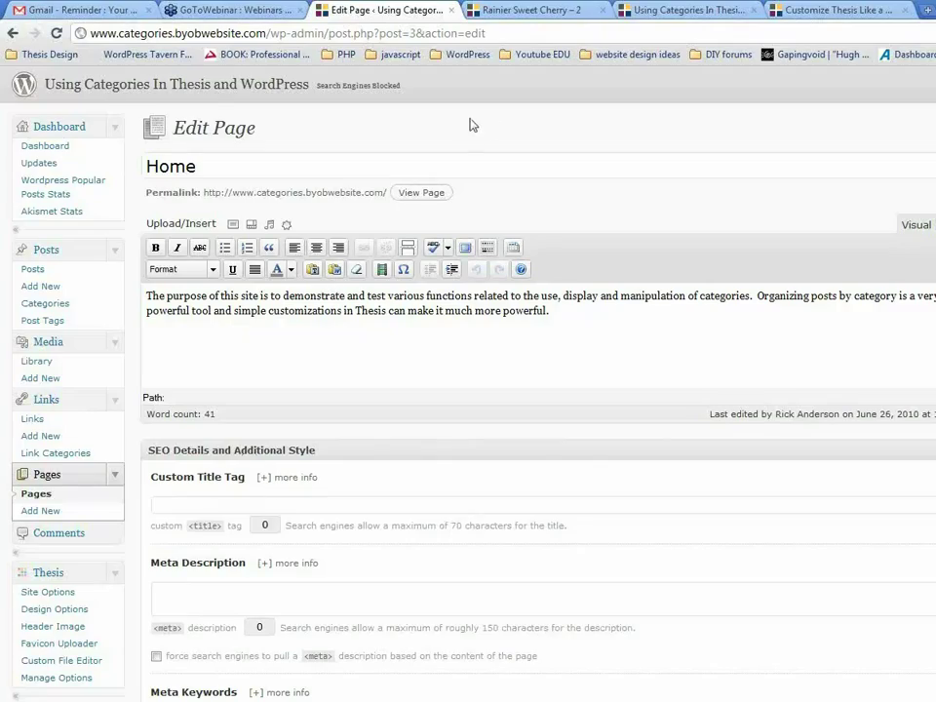
# - Switch to the Customize Thesis Like a Pro tutorial site and open its admin Pages list
pyautogui.click(507, 12)
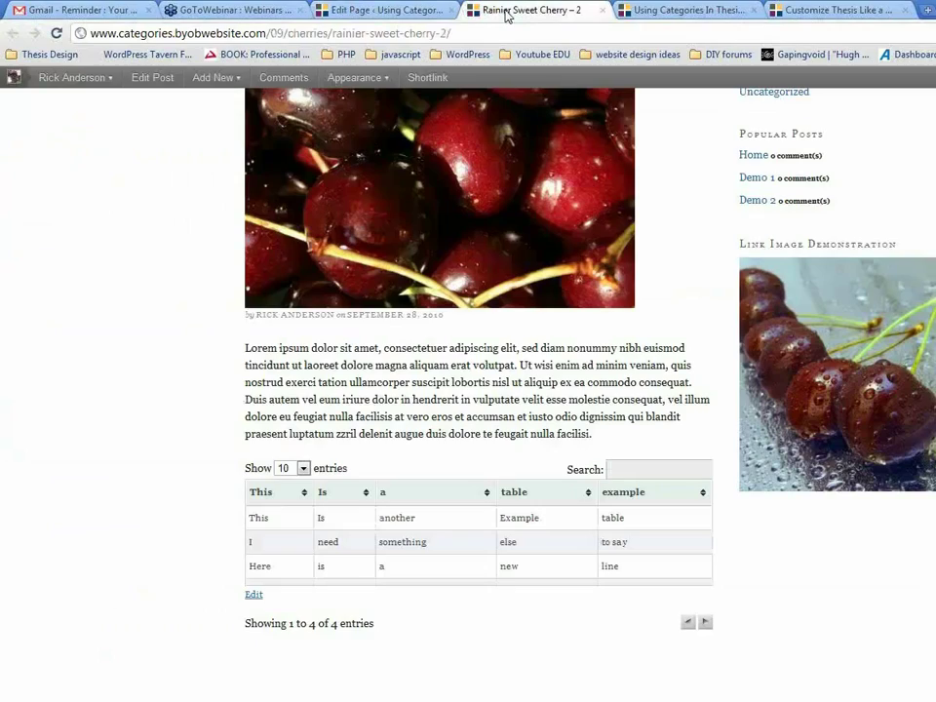
pyautogui.click(689, 12)
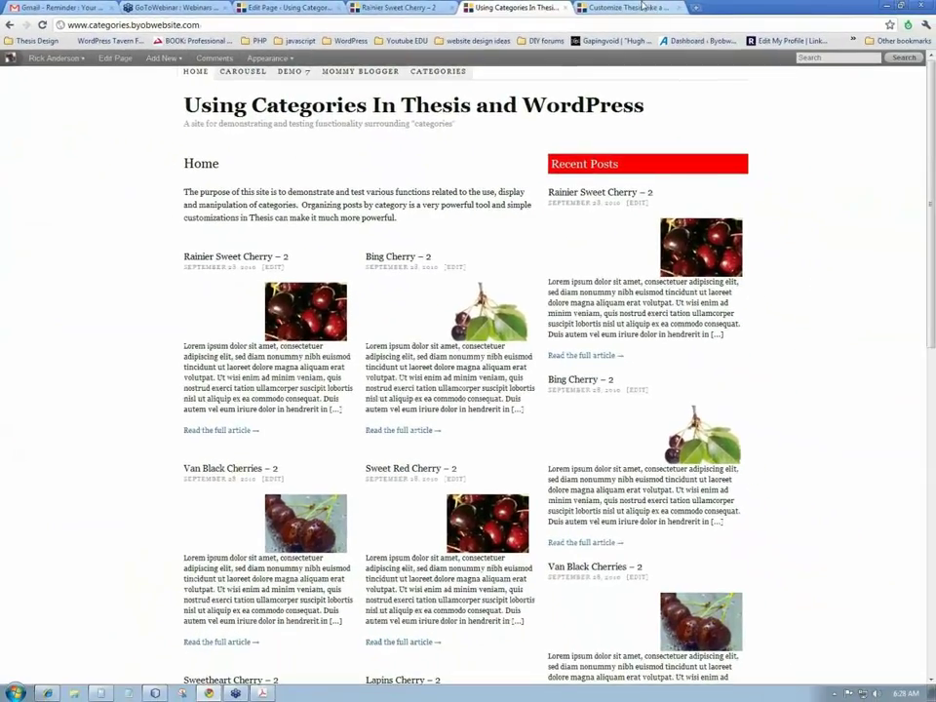
pyautogui.click(642, 7)
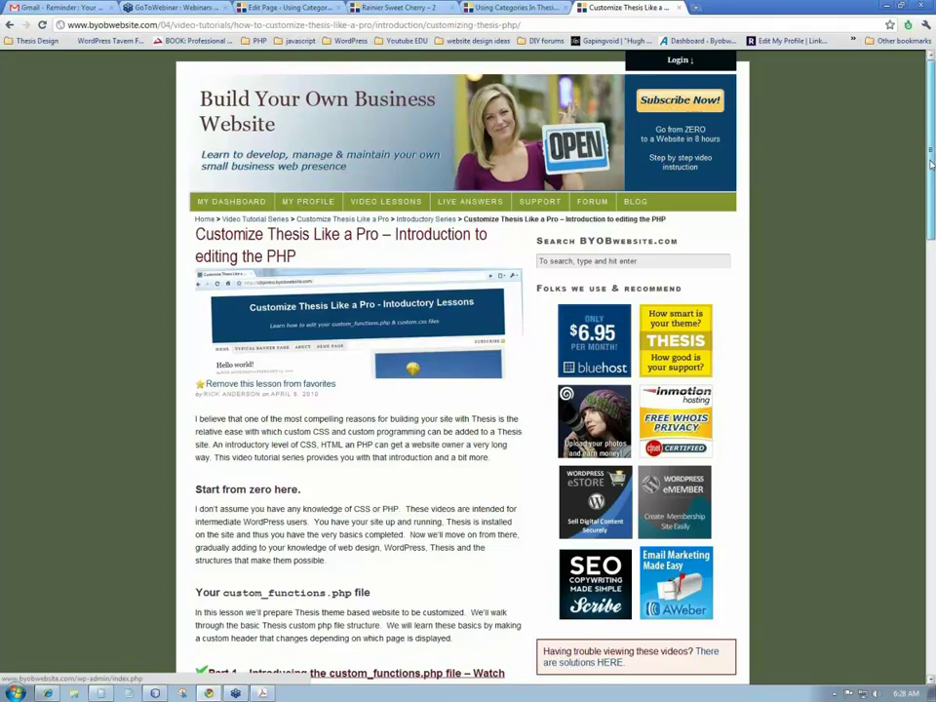
pyautogui.moveTo(931, 164); pyautogui.dragTo(926, 585)
pyautogui.click(700, 659)
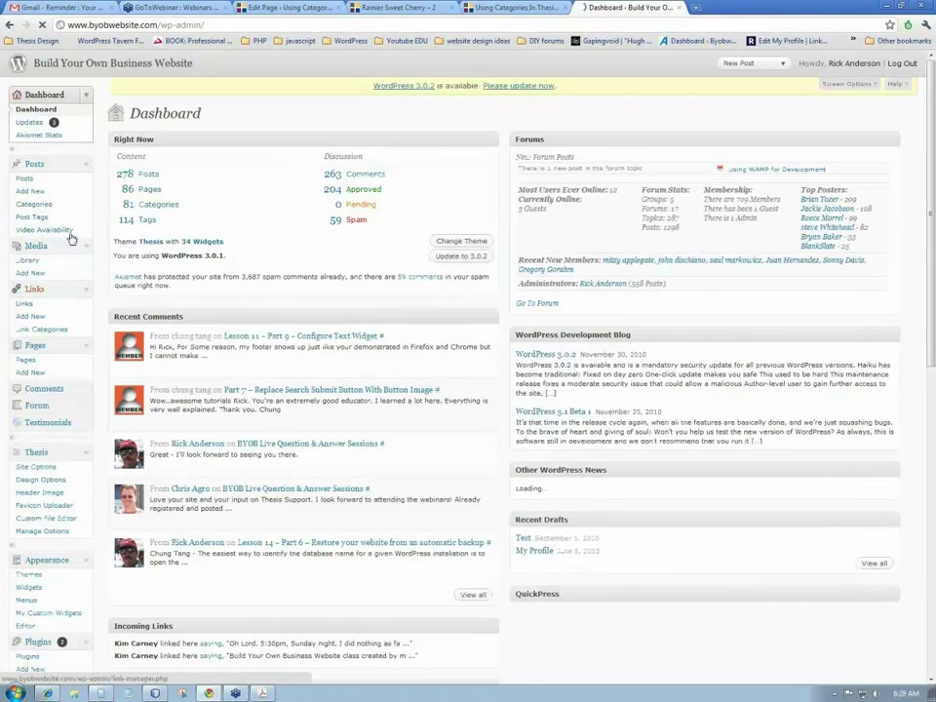
pyautogui.click(29, 361)
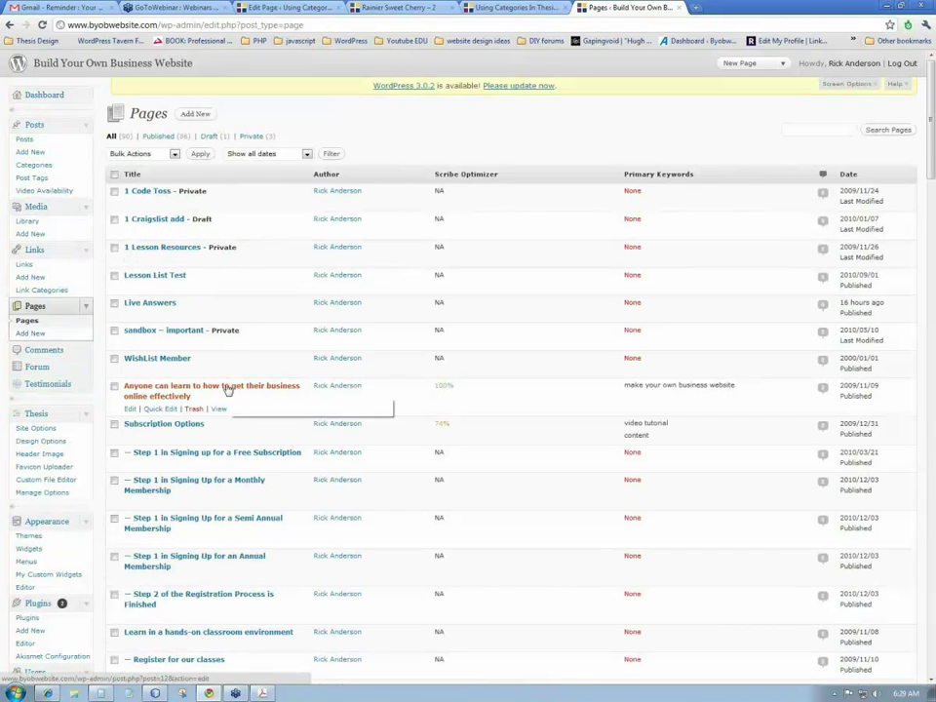
pyautogui.moveTo(212, 391)
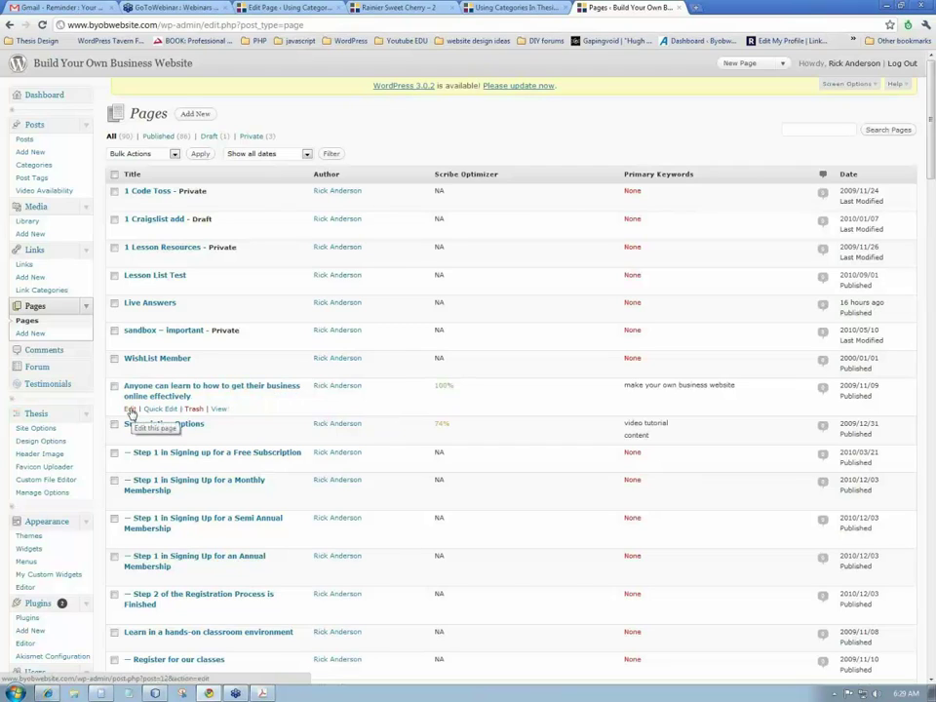
# - Edit the 'Anyone can learn… business online effectively' page and run a Scribe content review
pyautogui.click(130, 410)
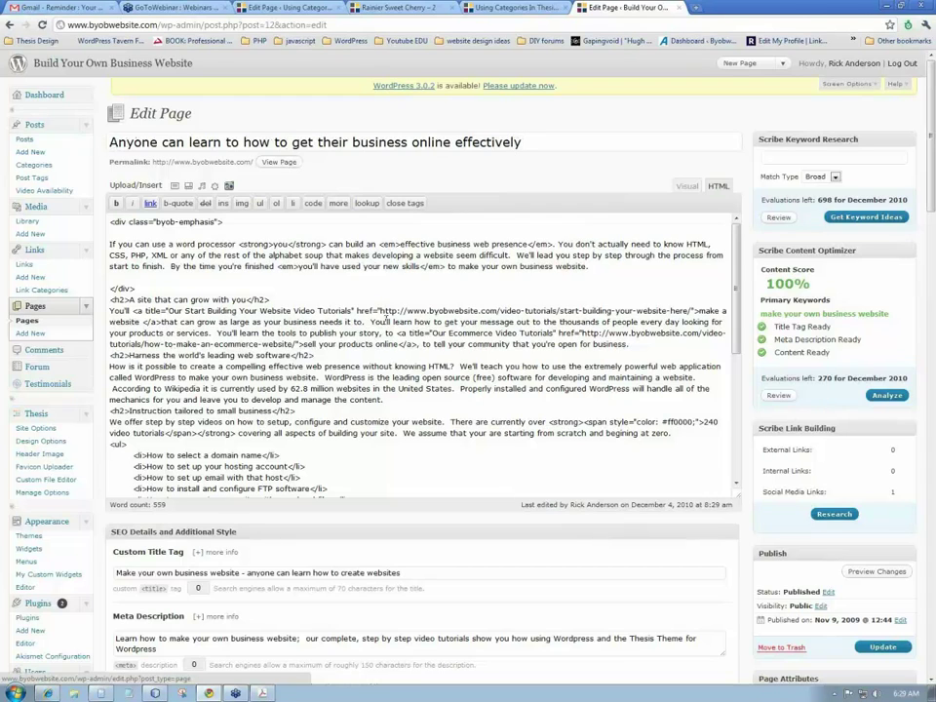
pyautogui.scroll(-3, 387, 318)
pyautogui.scroll(-3, 250, 395)
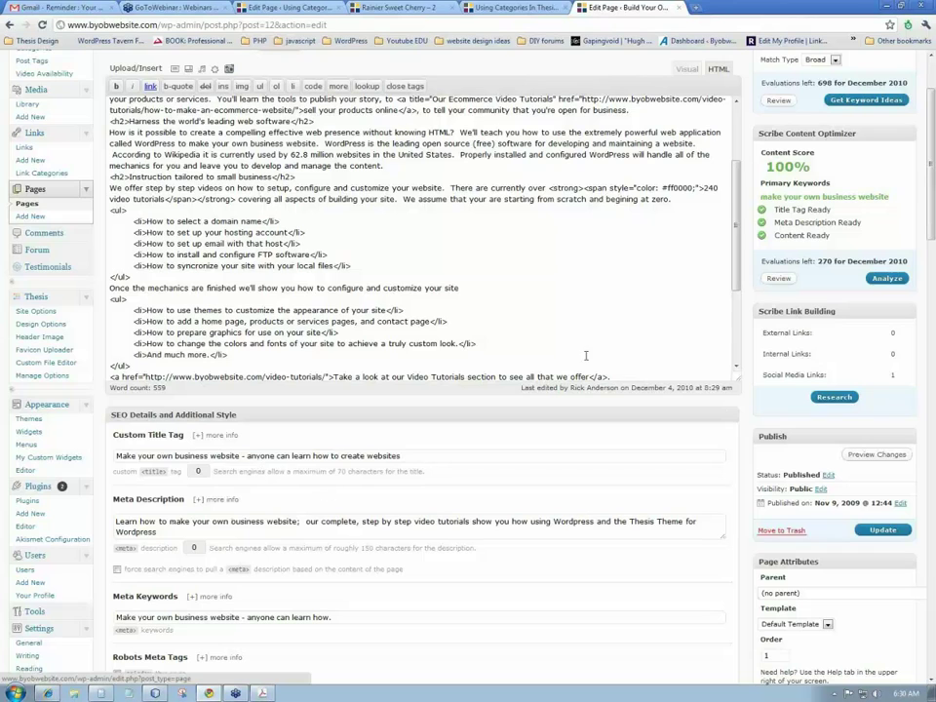
pyautogui.scroll(2, 627, 275)
pyautogui.scroll(3, 627, 275)
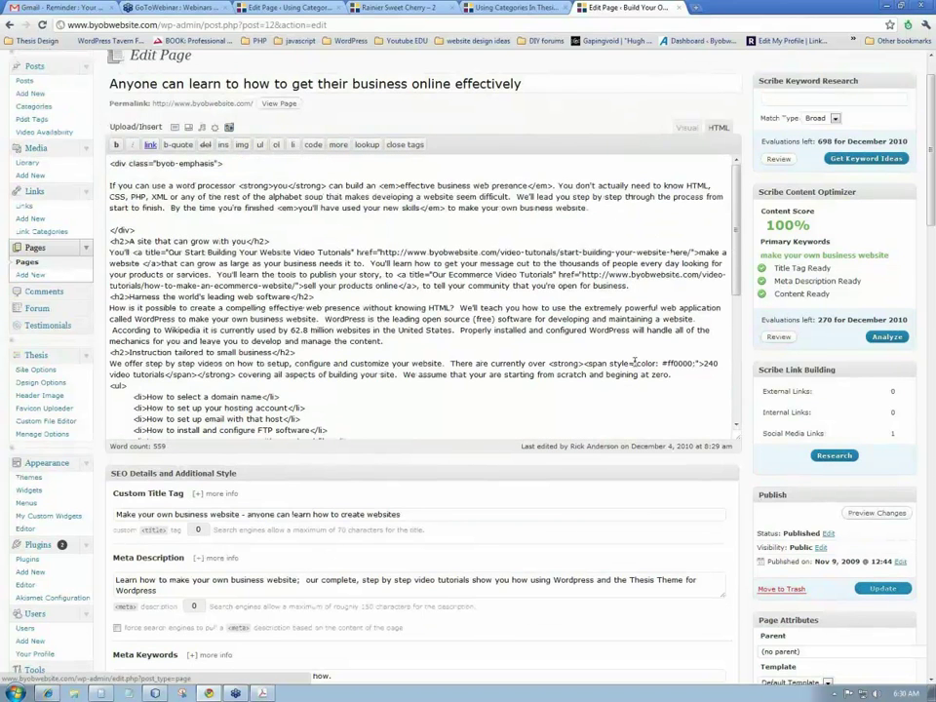
pyautogui.click(776, 337)
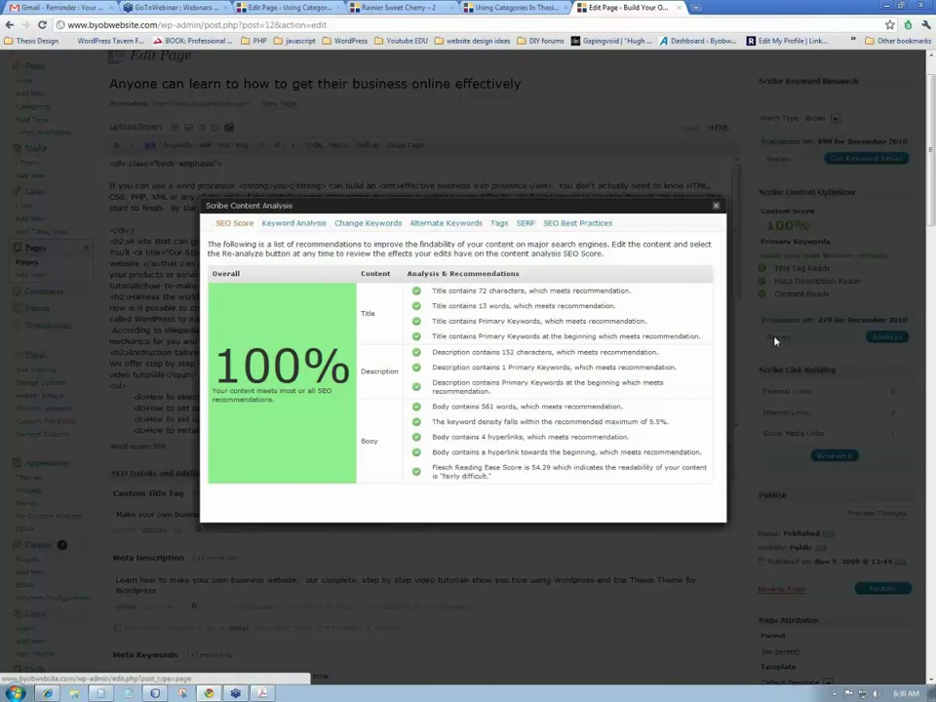
# - View the Scribe SERP preview, close the analysis, and scroll to the SEO Details fields
pyautogui.click(527, 224)
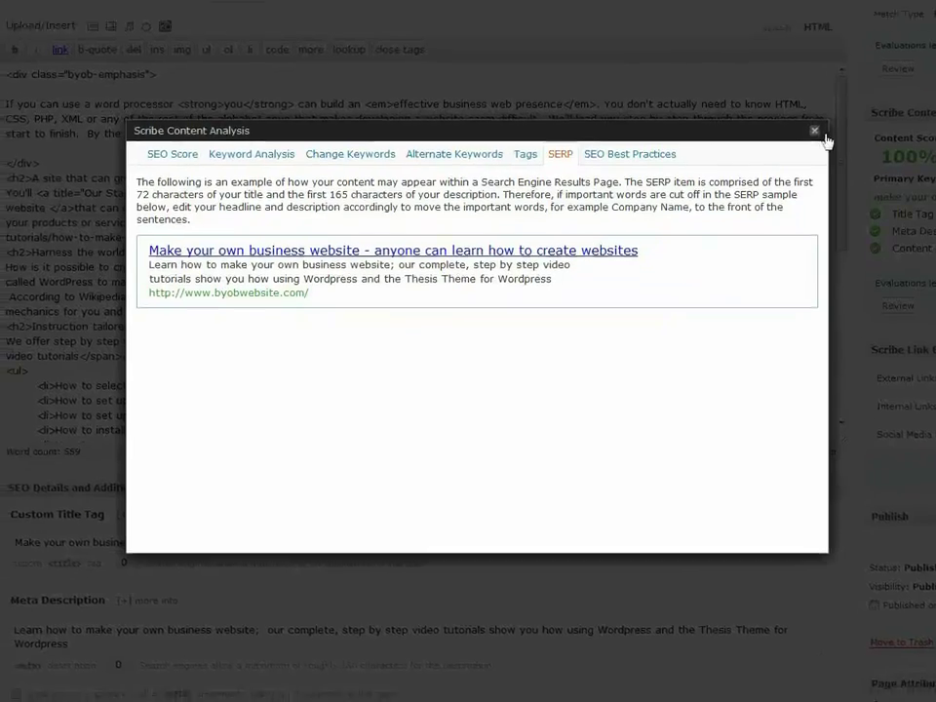
pyautogui.click(822, 137)
pyautogui.scroll(-3, 625, 383)
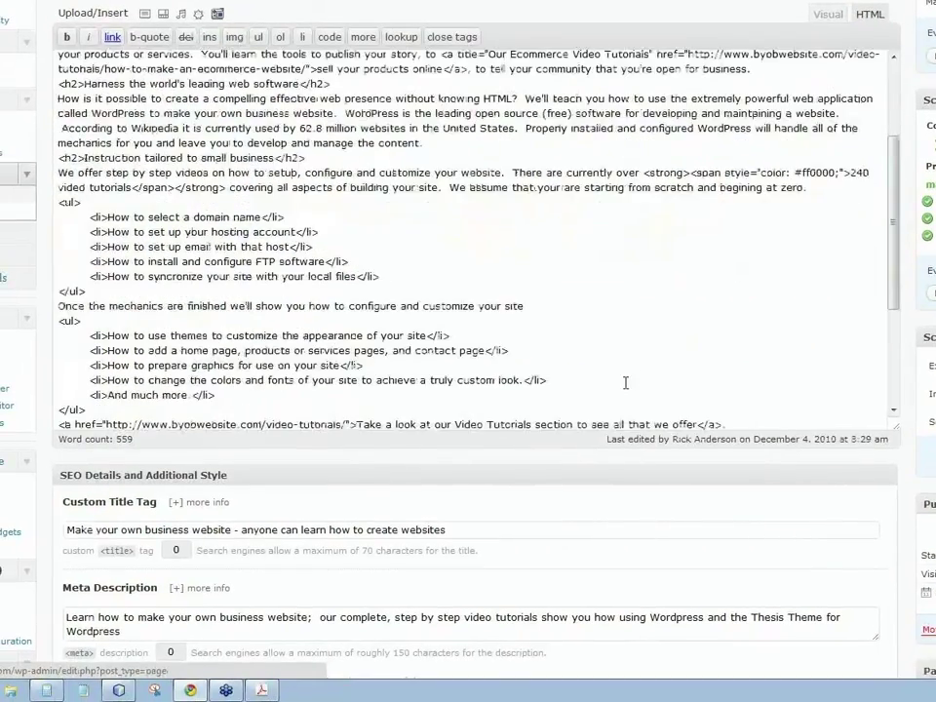
pyautogui.scroll(-3, 466, 272)
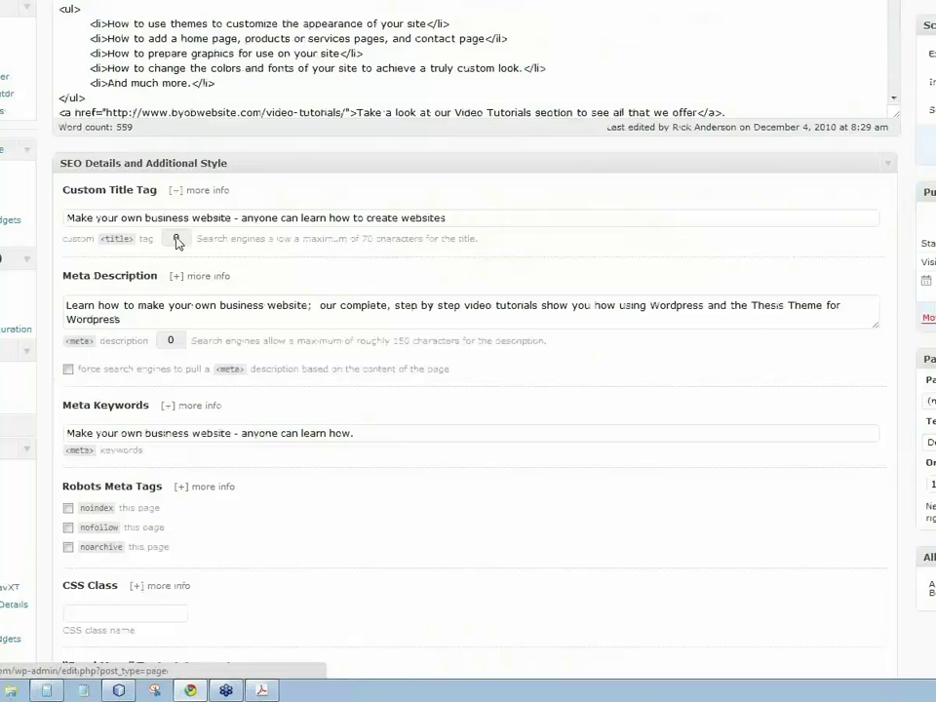
# - Trim the custom title's trailing space and check title and meta description character counts
pyautogui.click(474, 217)
pyautogui.press('End')
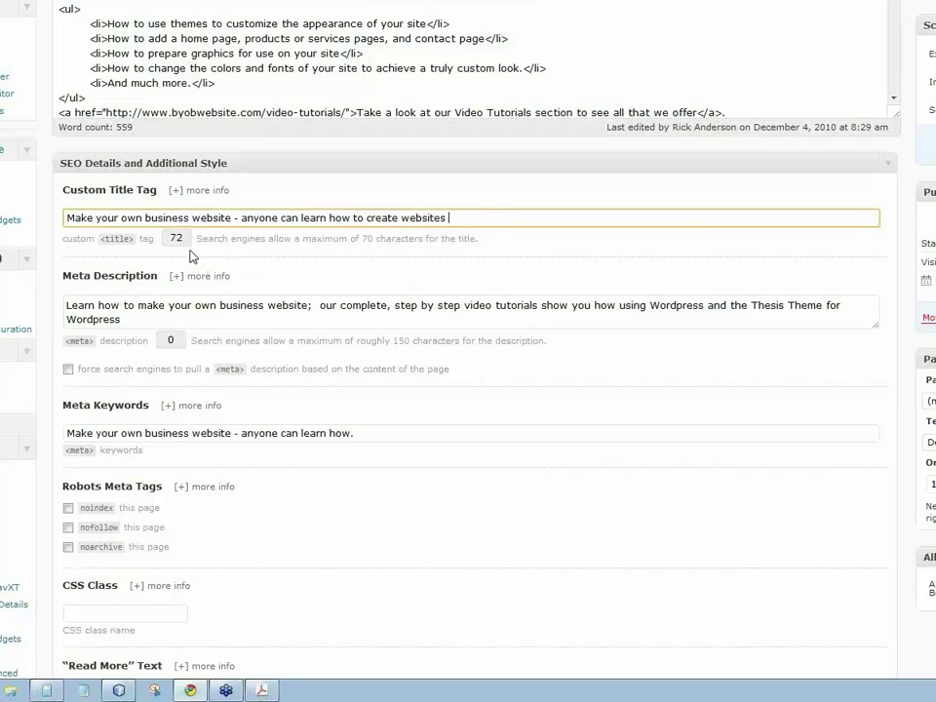
pyautogui.press('BackSpace')
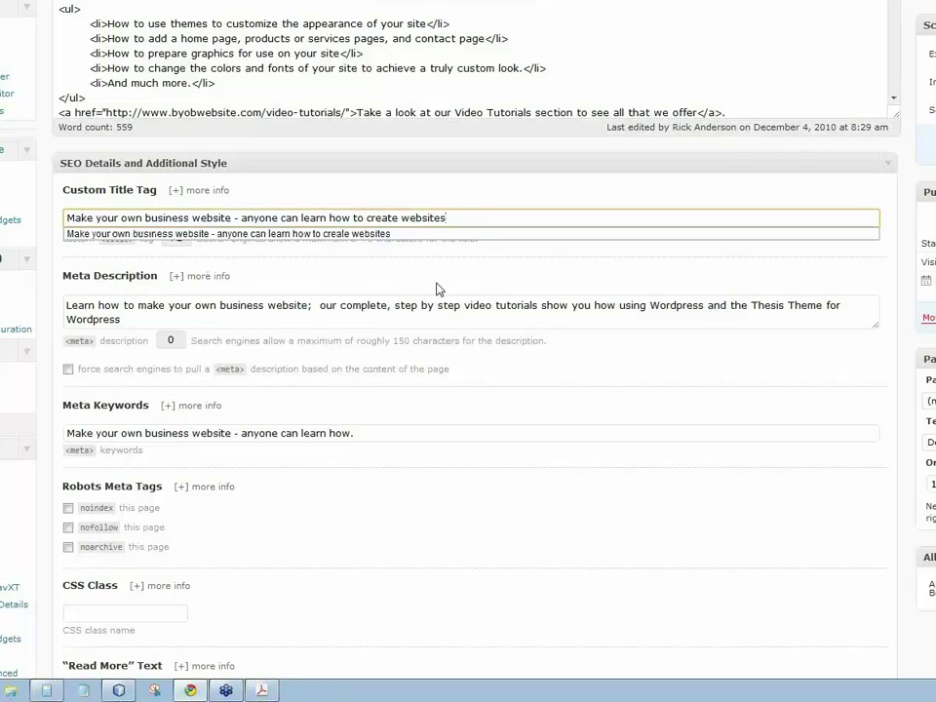
pyautogui.click(440, 261)
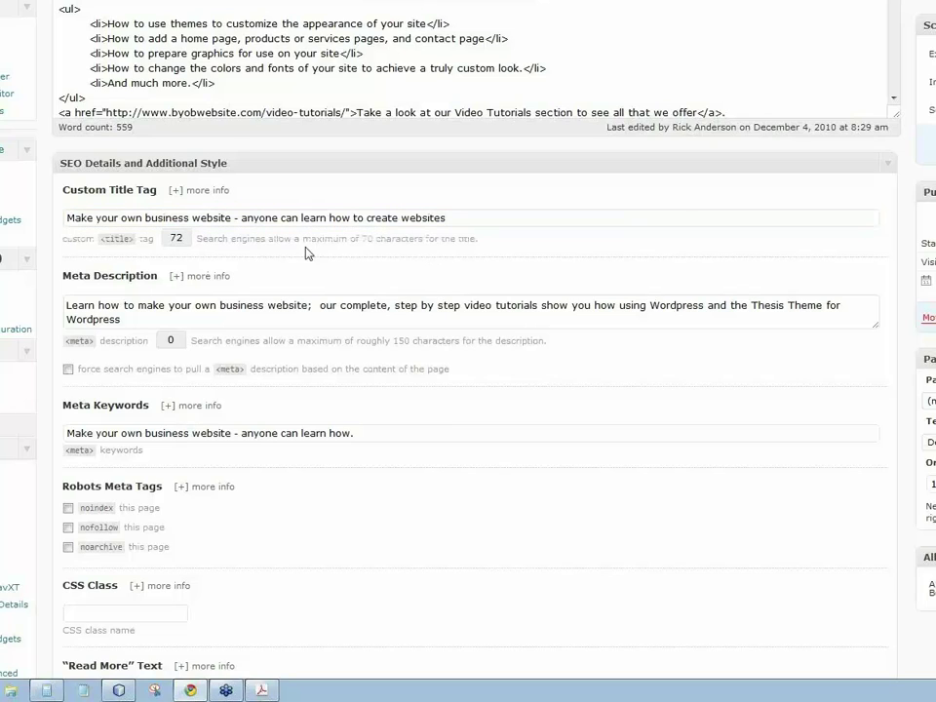
pyautogui.click(450, 217)
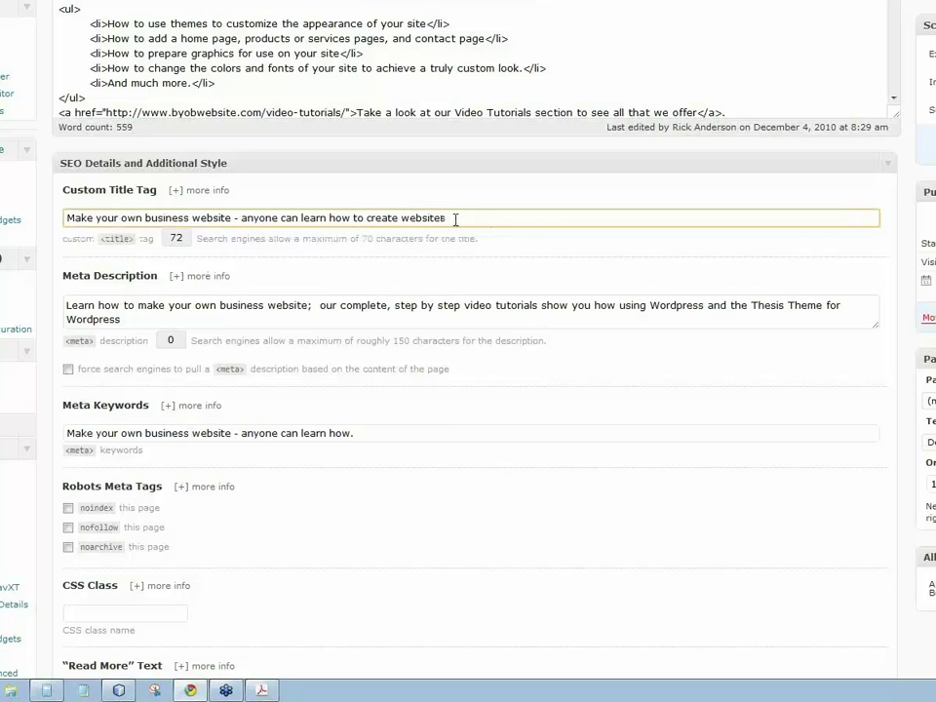
pyautogui.press('Down')
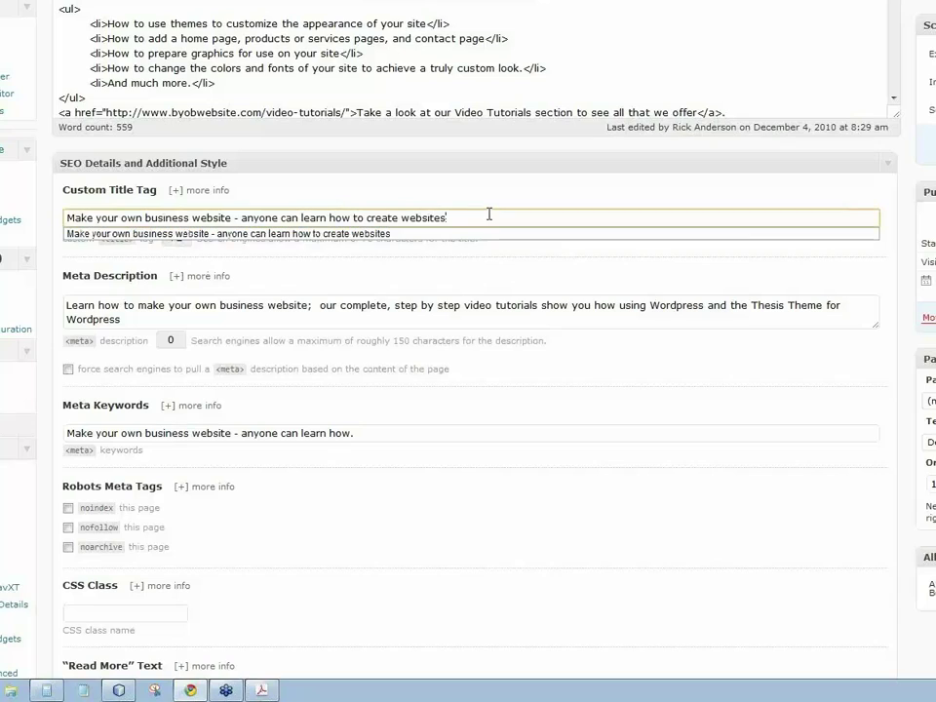
pyautogui.click(485, 252)
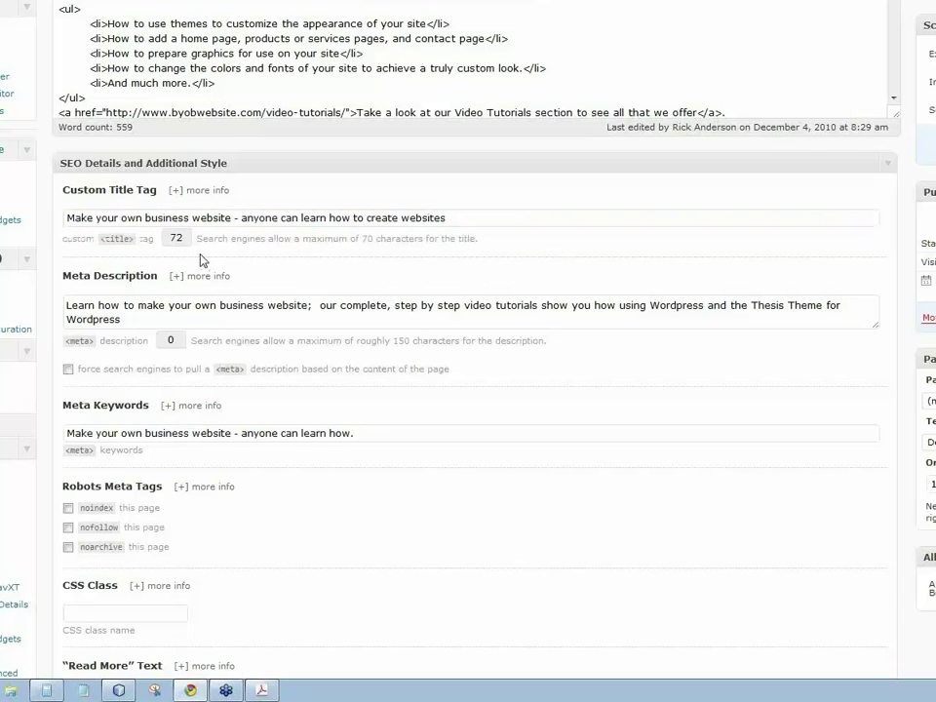
pyautogui.click(234, 319)
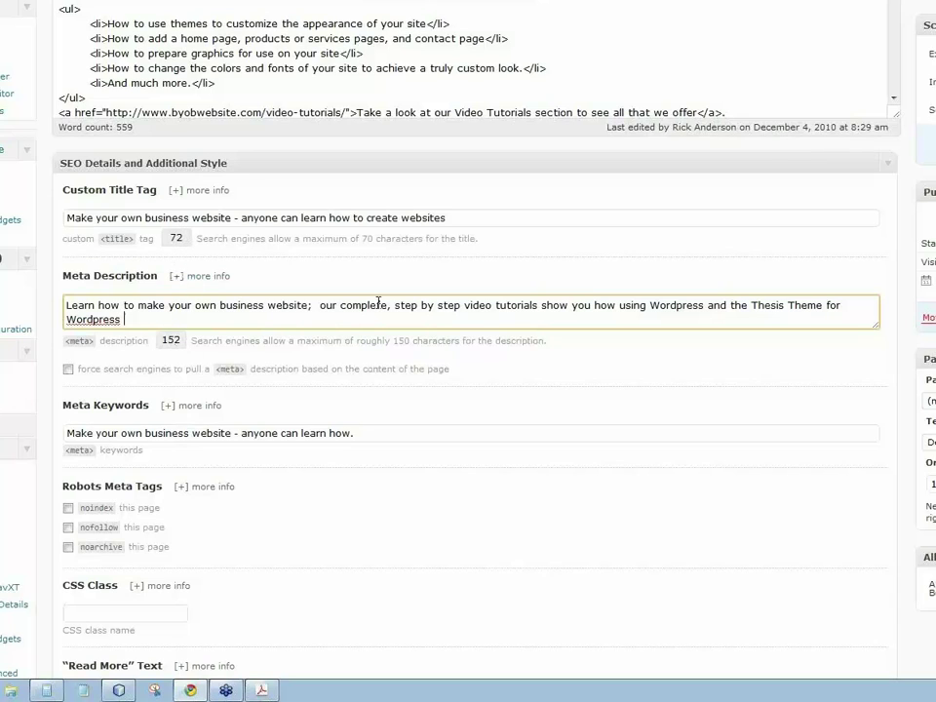
# - Scroll up through the page editor and back down to the SEO Details box
pyautogui.scroll(3, 524, 269)
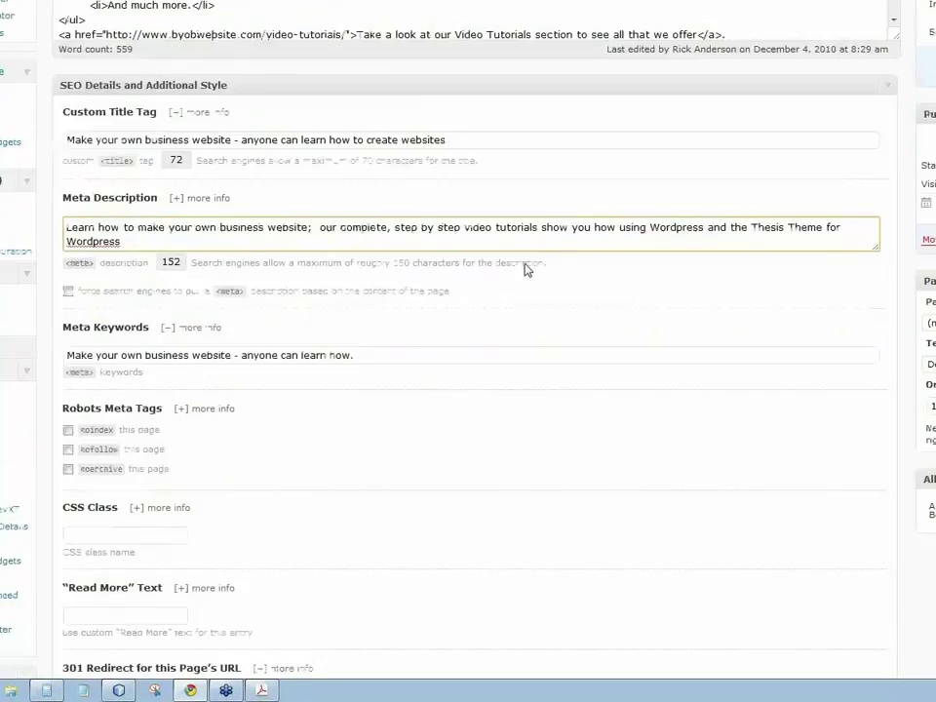
pyautogui.scroll(5, 527, 269)
pyautogui.scroll(1, 529, 263)
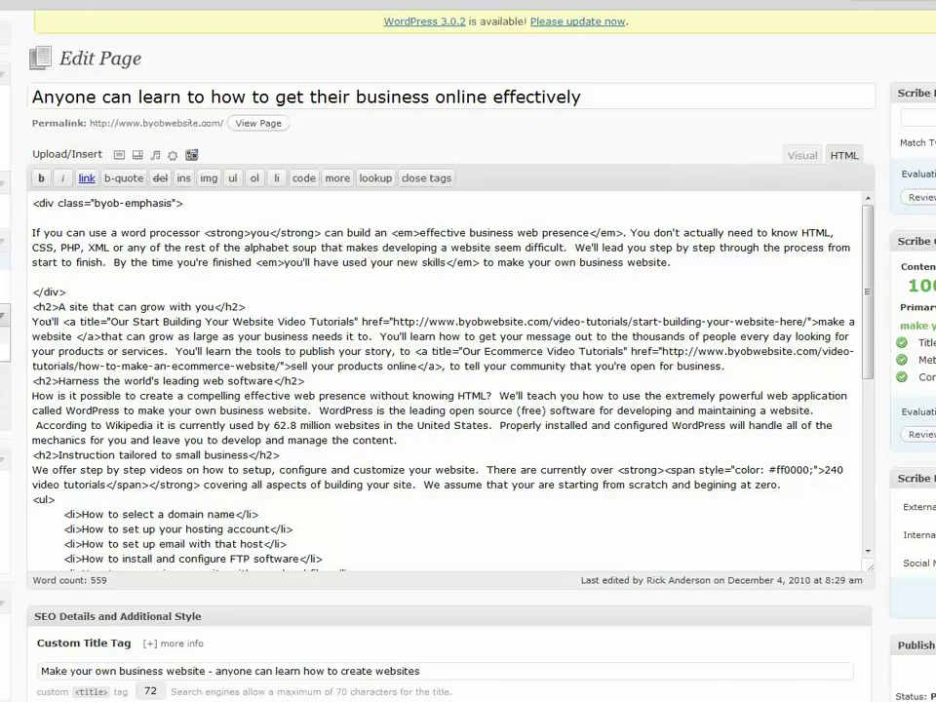
pyautogui.scroll(-2, 439, 390)
pyautogui.scroll(-3, 439, 390)
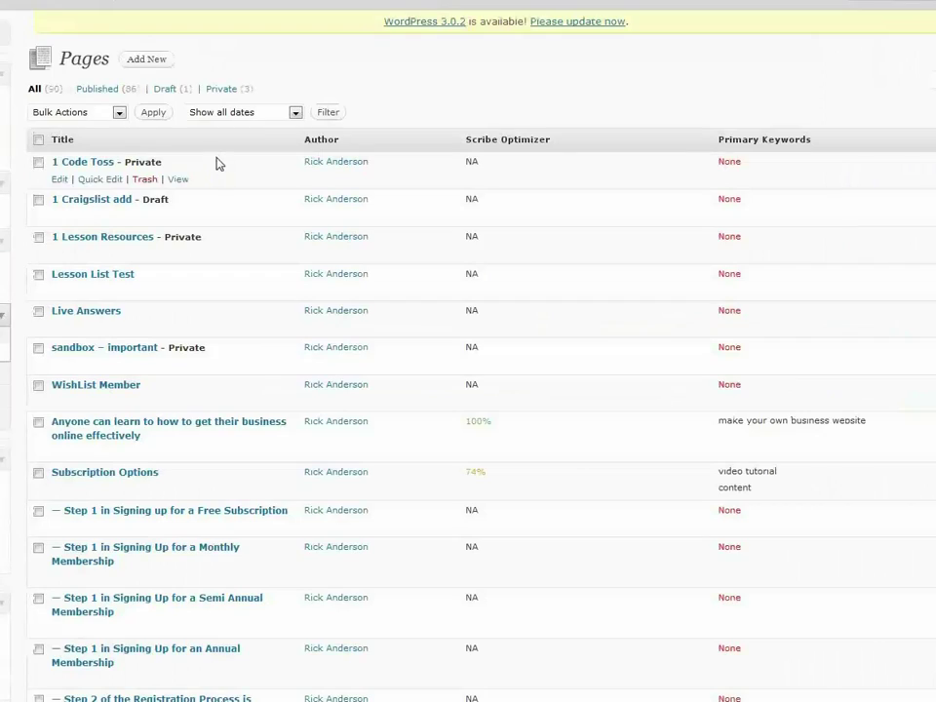
# - Edit the 'Lesson 6 - Building your Home Page' page and make its permalink slug editable
pyautogui.scroll(-1, 284, 472)
pyautogui.scroll(-4, 285, 470)
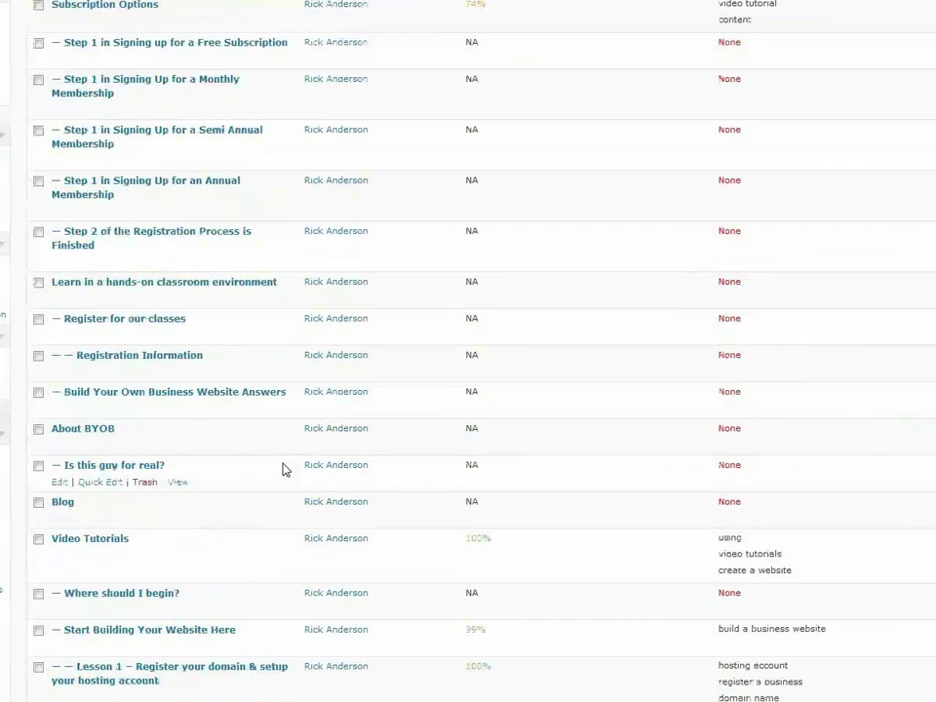
pyautogui.scroll(-5, 285, 470)
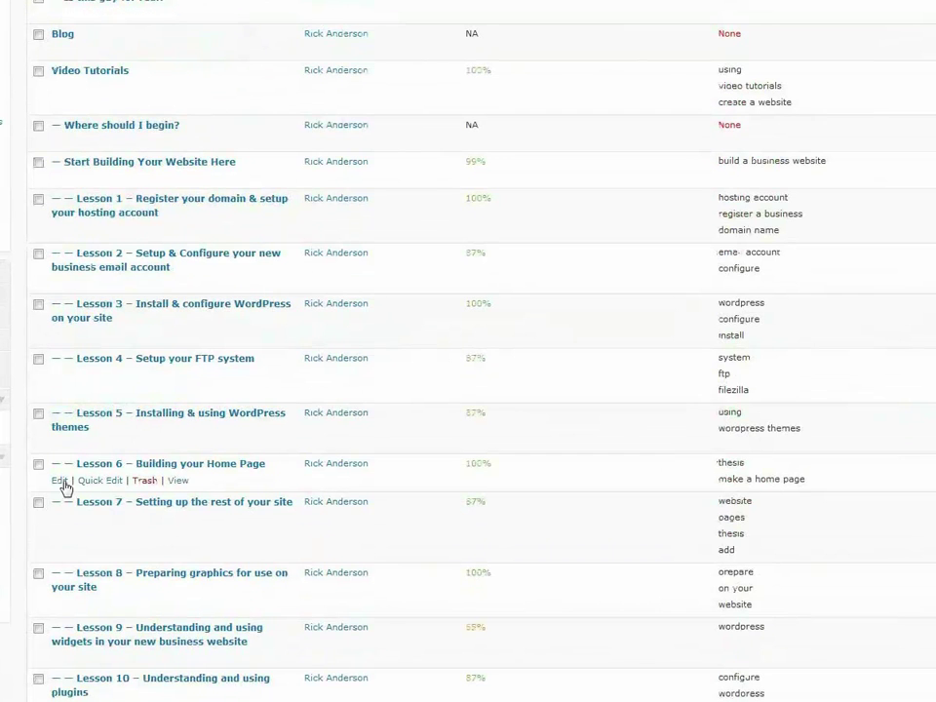
pyautogui.moveTo(172, 464)
pyautogui.click(59, 482)
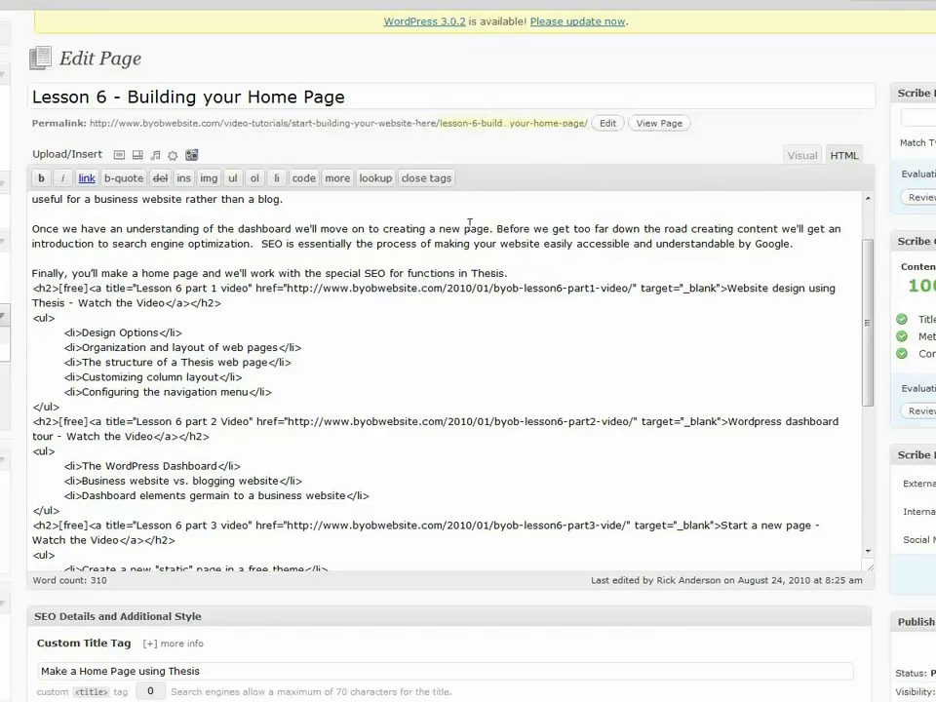
pyautogui.click(608, 123)
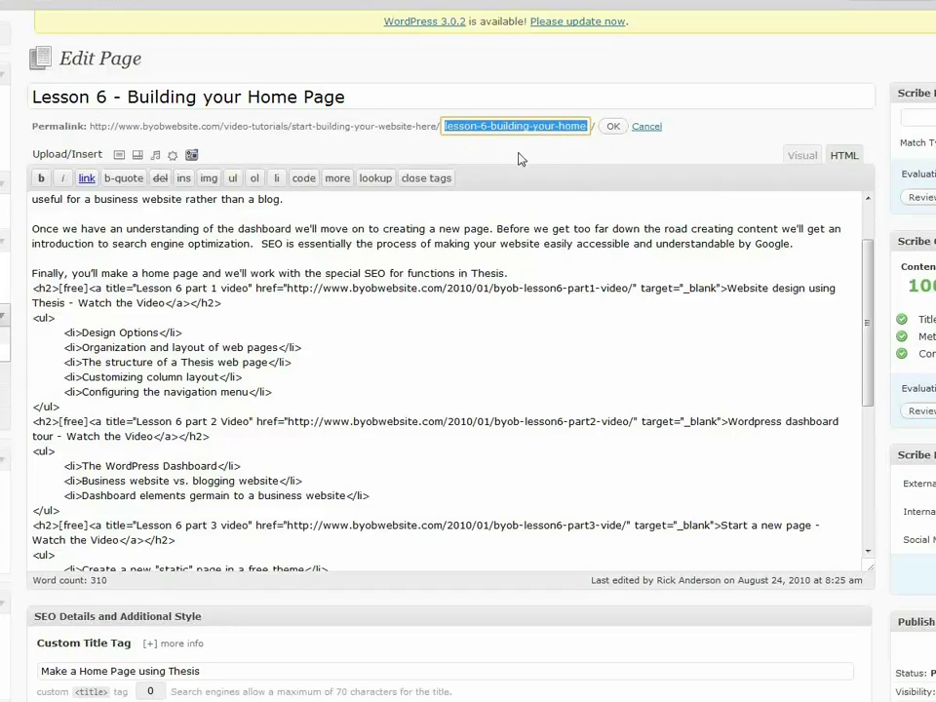
# - Discard the Lesson 6 slug edit and open 'Lesson 16 - Part 1 - Understanding Thesis Filters' for editing
pyautogui.click(660, 131)
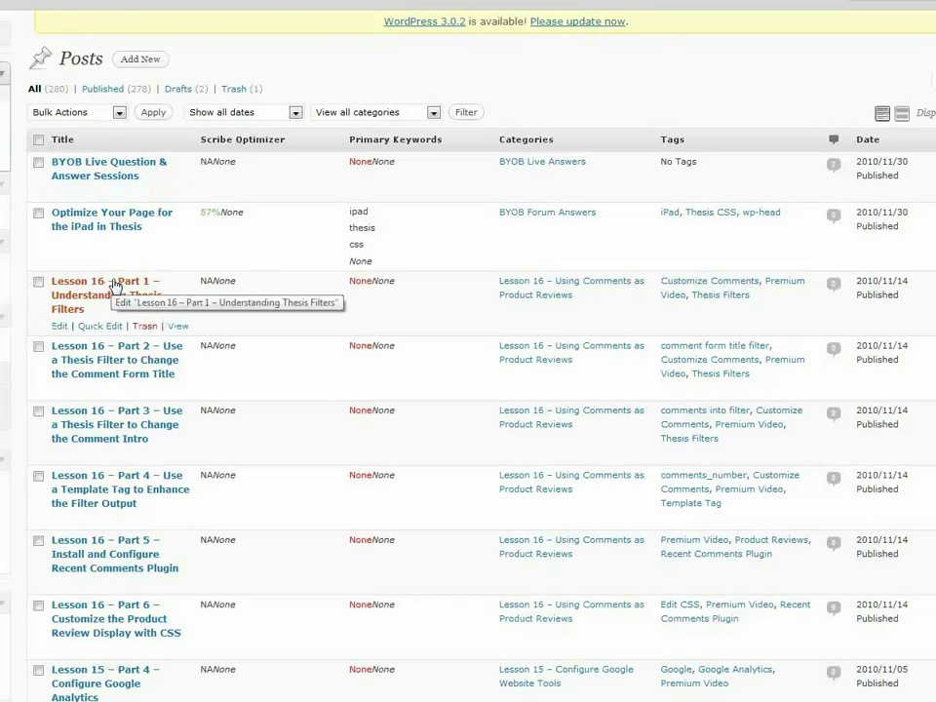
pyautogui.click(59, 328)
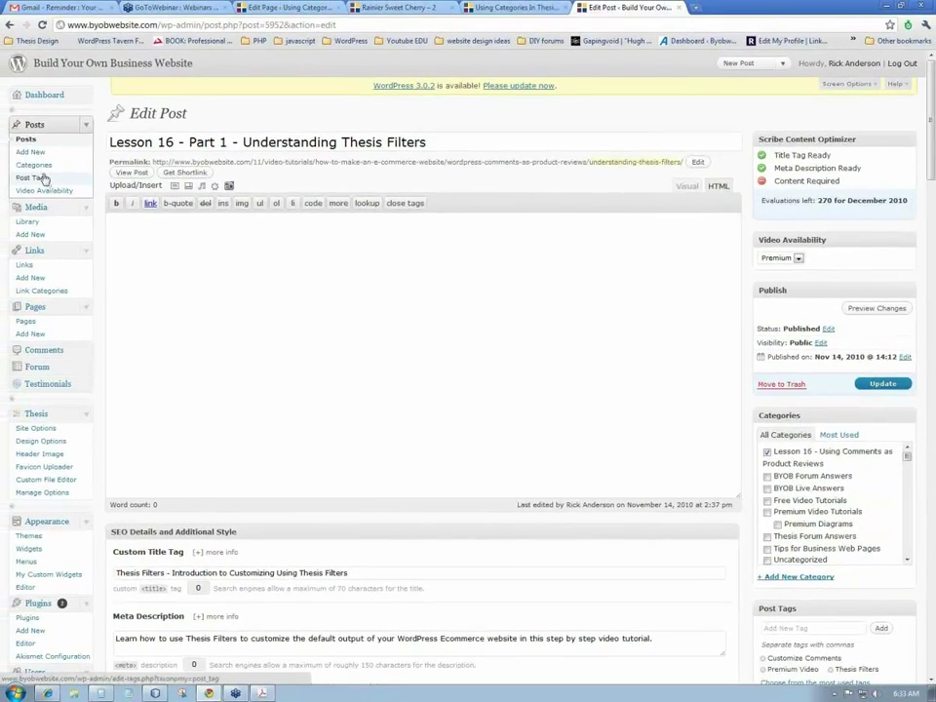
# - Open the Thesis Forum Answers category from the categories list to check its empty title tag and meta description
pyautogui.click(42, 166)
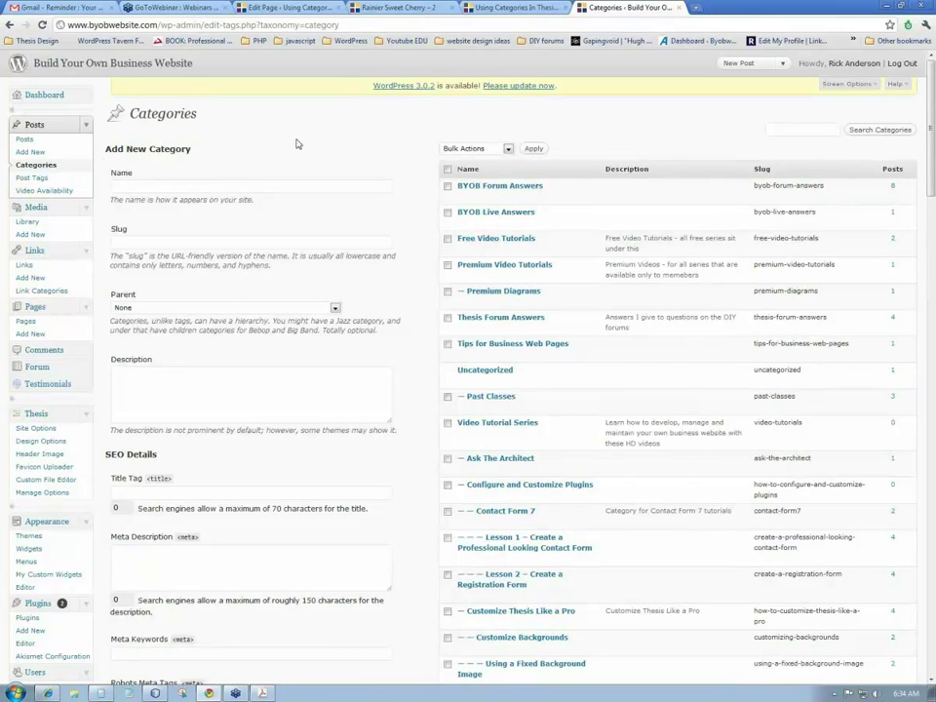
pyautogui.scroll(-1, 436, 152)
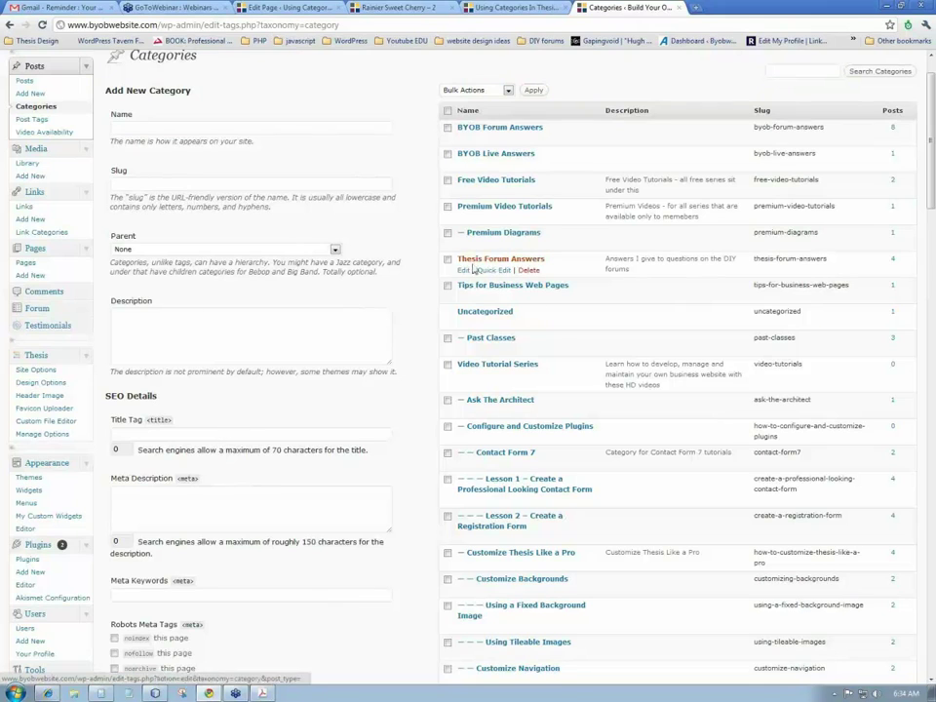
pyautogui.moveTo(501, 321)
pyautogui.click(520, 258)
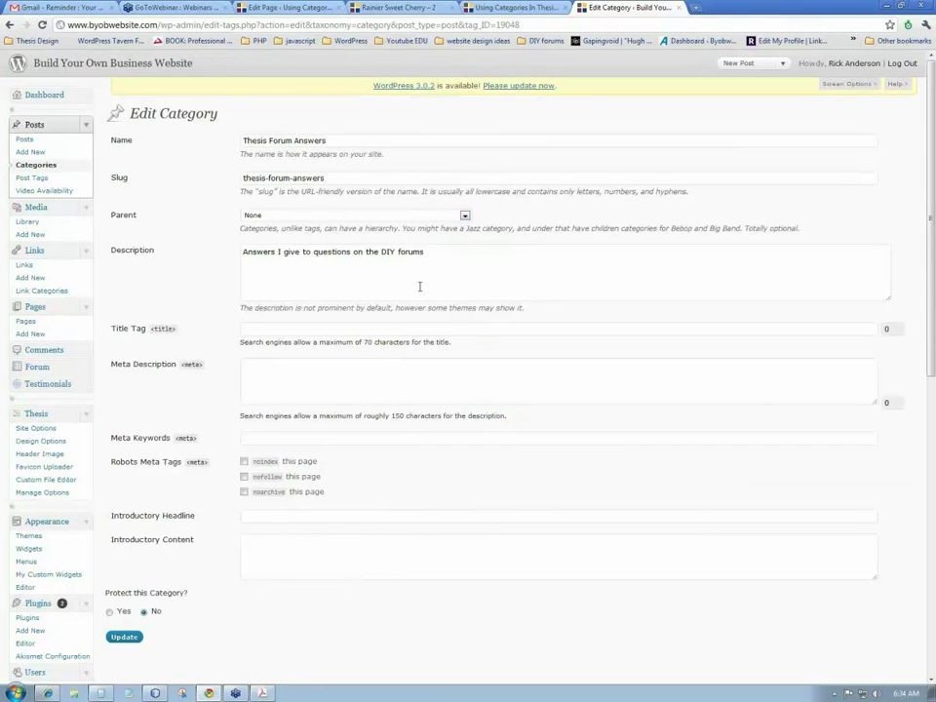
pyautogui.scroll(-1, 231, 308)
pyautogui.scroll(-1, 231, 308)
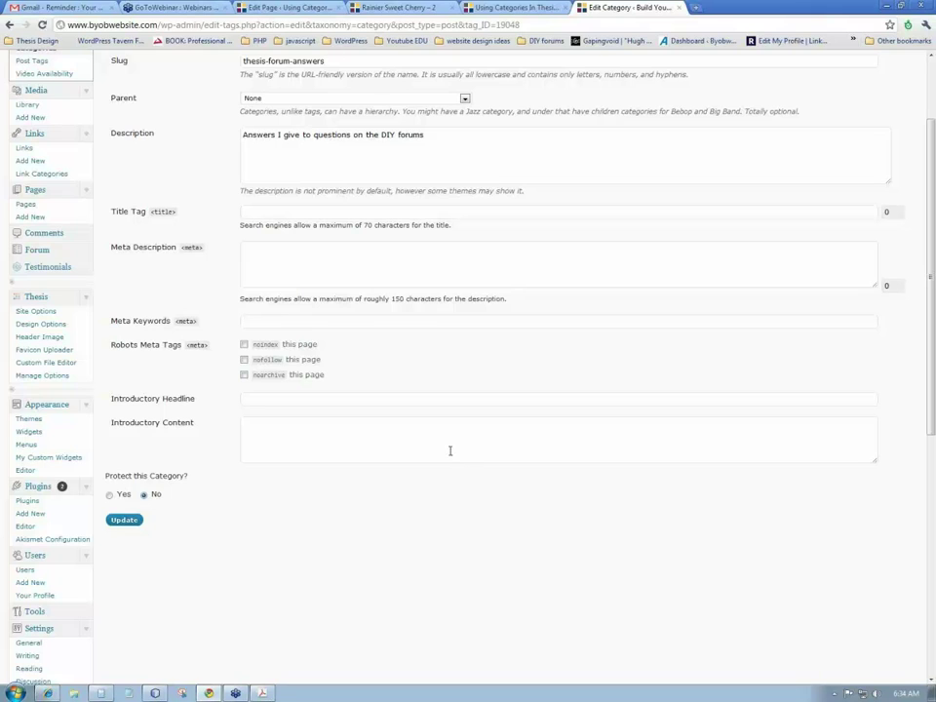
pyautogui.scroll(3, 450, 456)
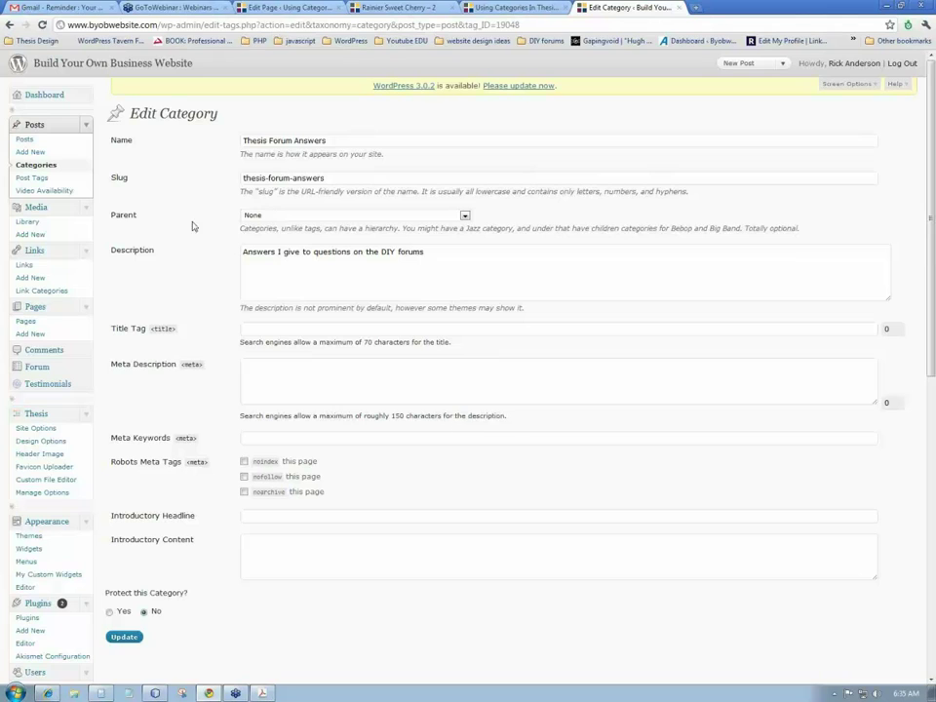
# - Review the Premium Video tag's settings, then open the Video Availability taxonomy listing Free, None, Premium and Public
pyautogui.click(36, 182)
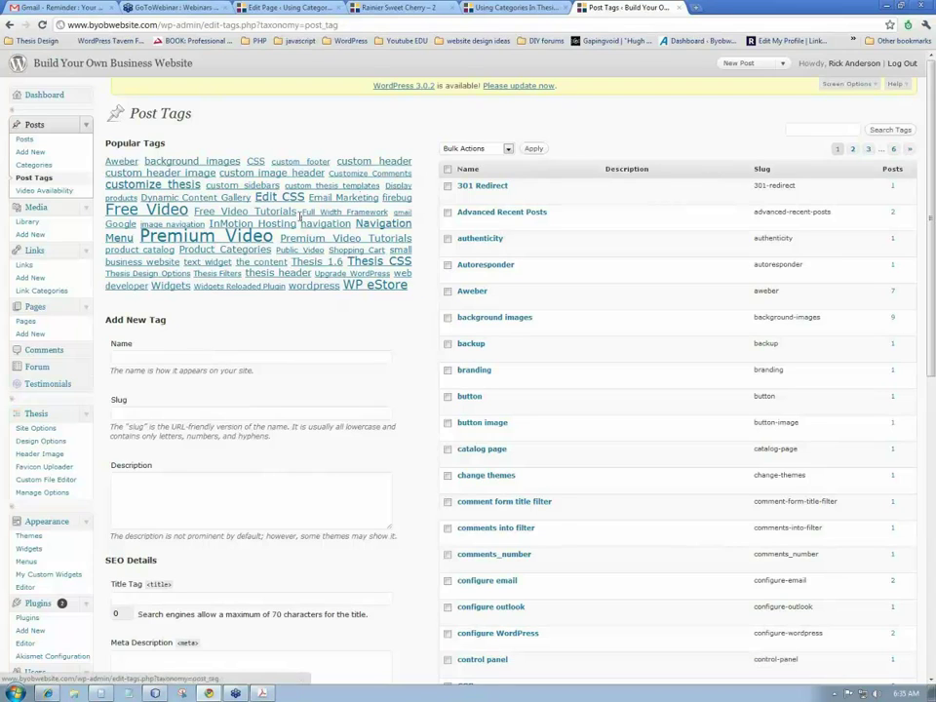
pyautogui.click(258, 237)
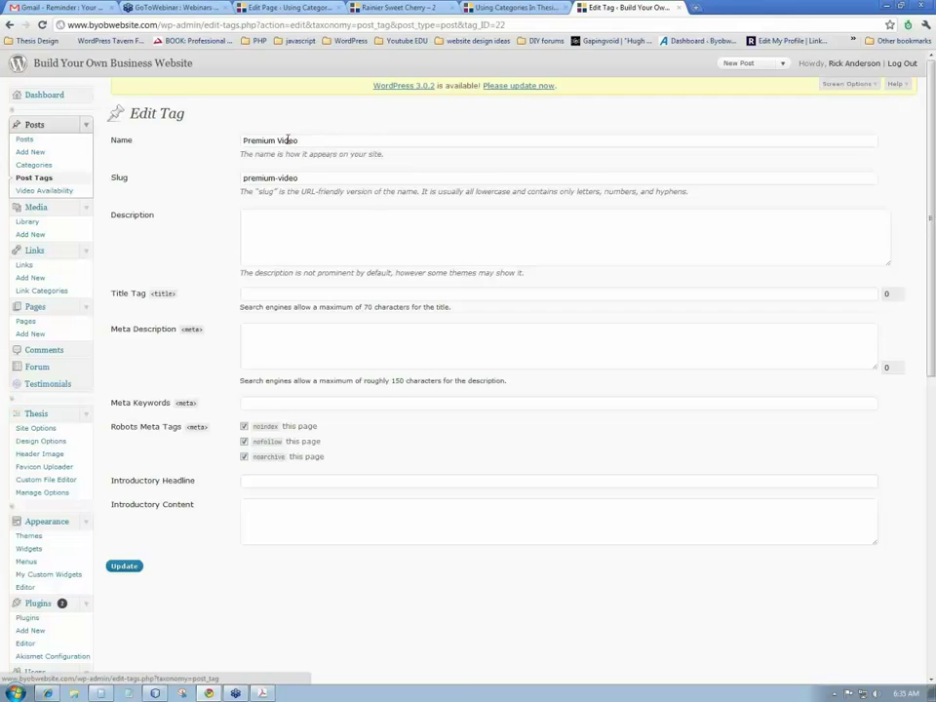
pyautogui.click(59, 193)
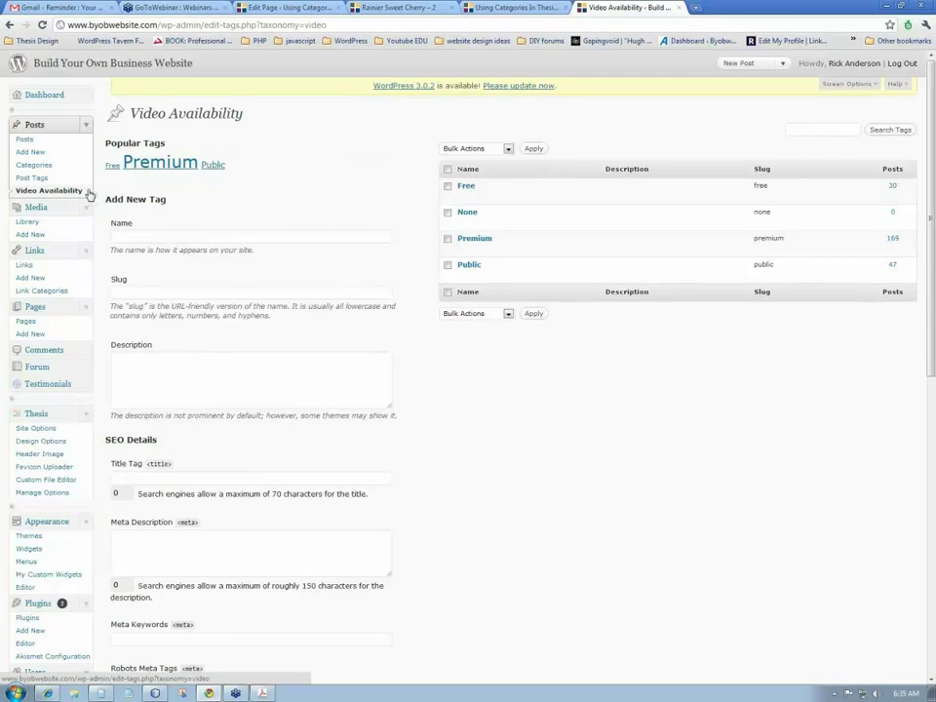
pyautogui.scroll(-3, 303, 219)
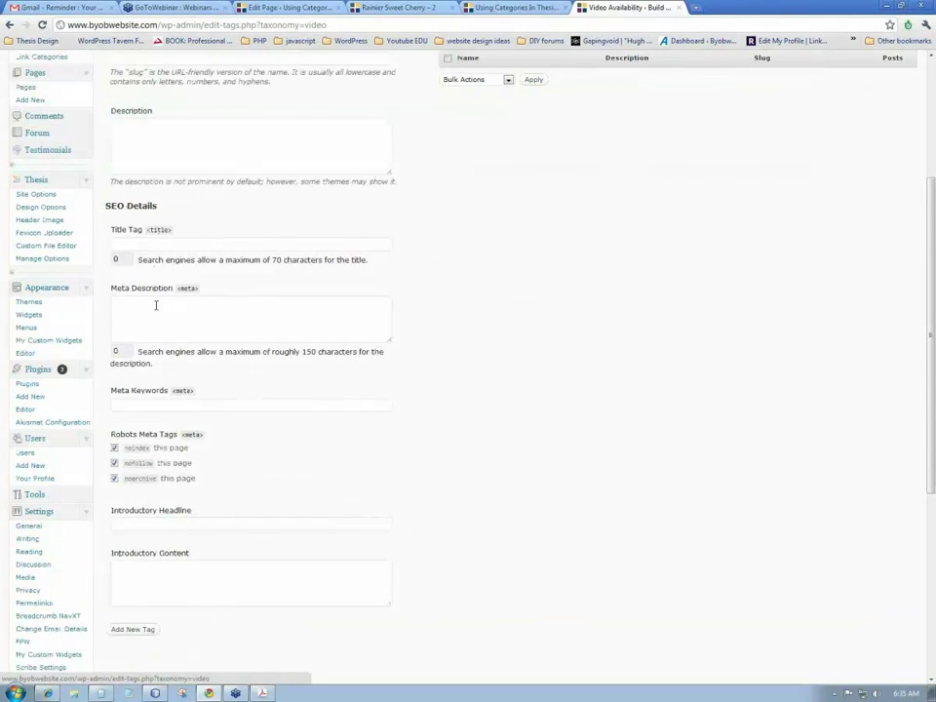
pyautogui.scroll(3, 327, 249)
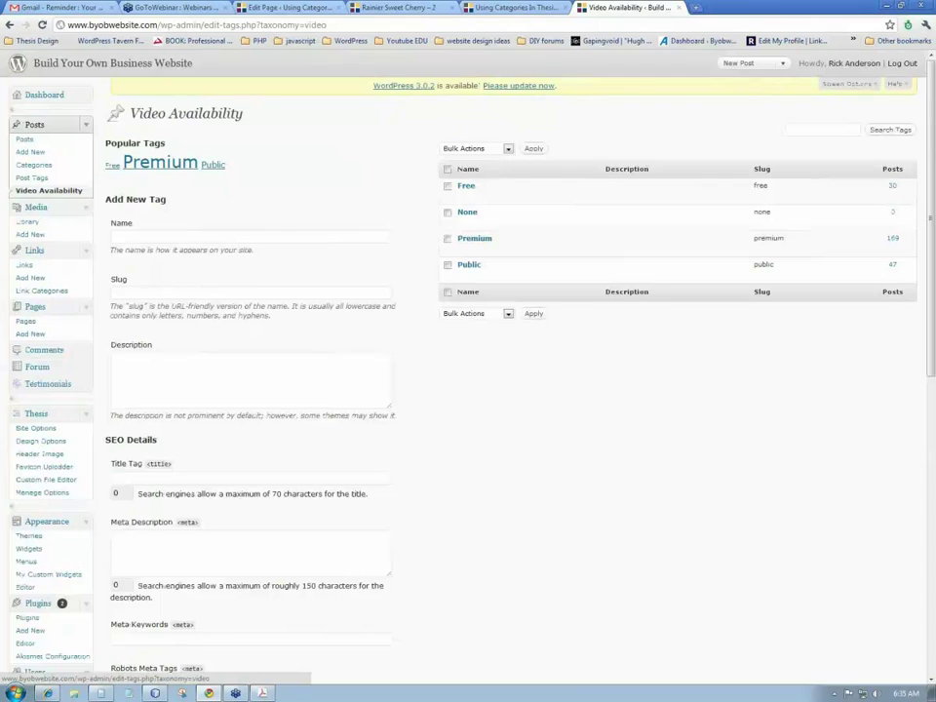